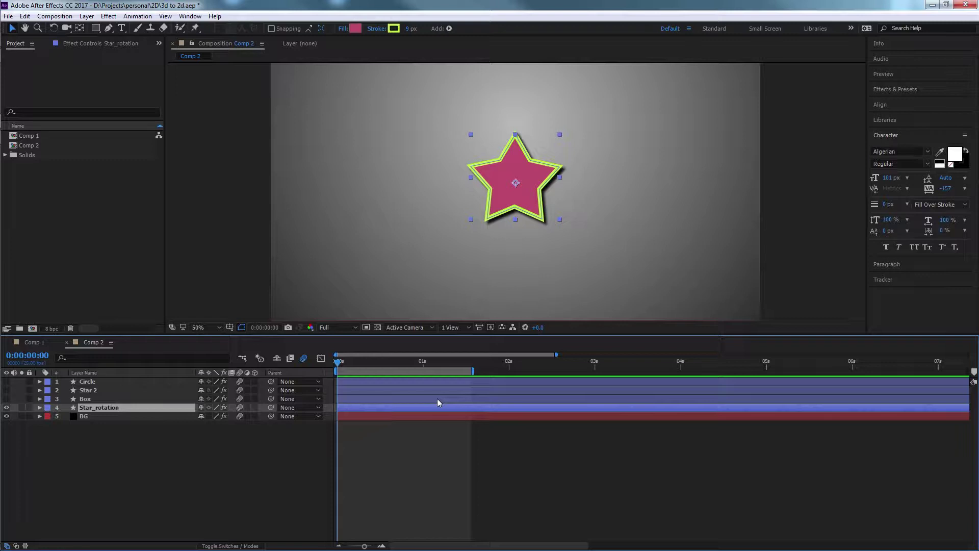
Preview the star's spin and reveal the Rotation keyframes of the Star_rotation layer.
{"action": "key", "text": "space"}
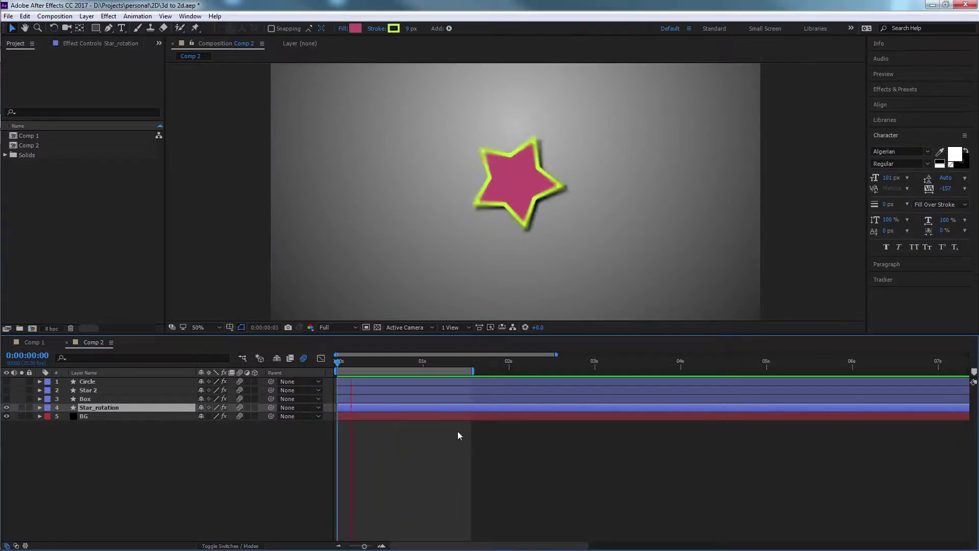
{"action": "key", "text": "space"}
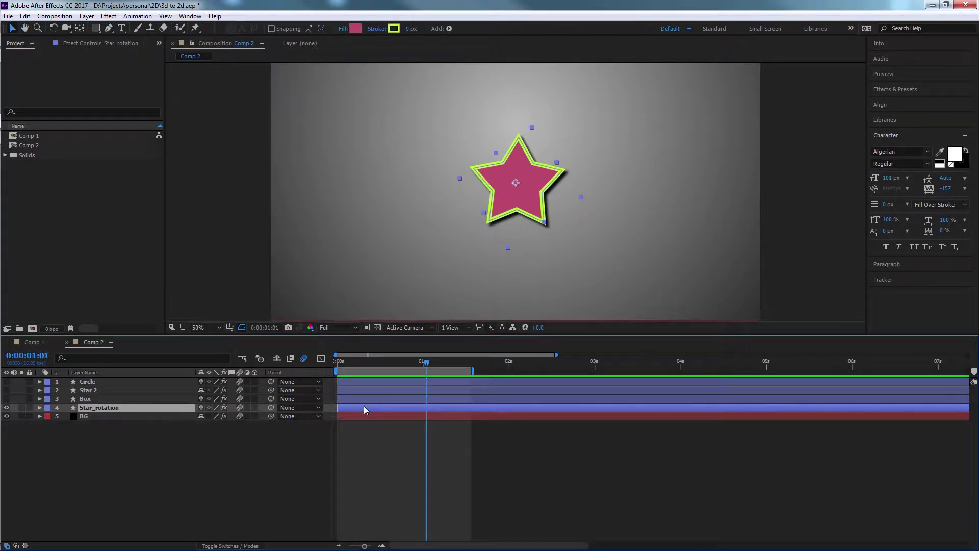
{"action": "key", "text": "r"}
{"action": "left_click_drag", "start_coordinate": [369, 357], "coordinate": [323, 370]}
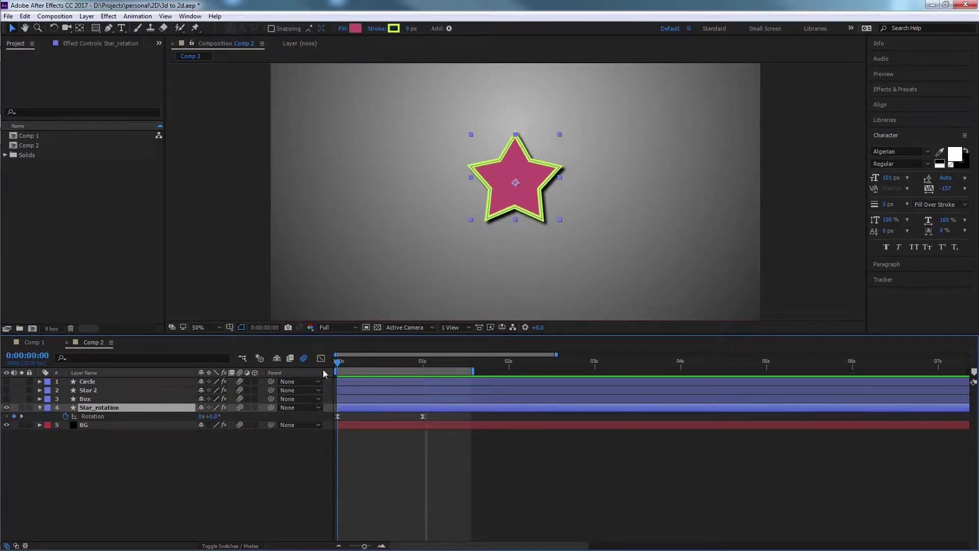
{"action": "key", "text": "space"}
{"action": "key", "text": "space"}
{"action": "left_click_drag", "start_coordinate": [345, 362], "coordinate": [330, 371]}
Delete both existing Rotation keyframes from the Star_rotation layer.
{"action": "left_click", "coordinate": [436, 417]}
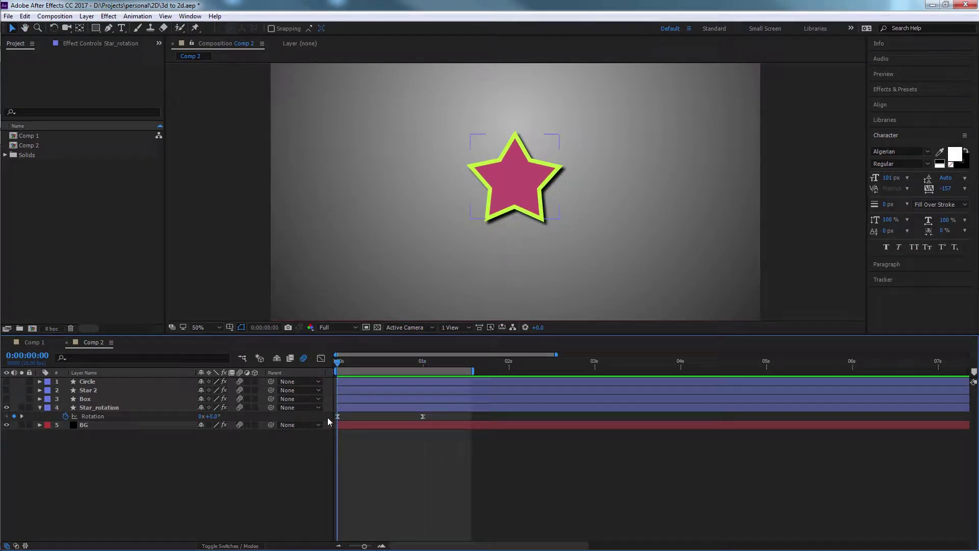
{"action": "left_click", "coordinate": [331, 417]}
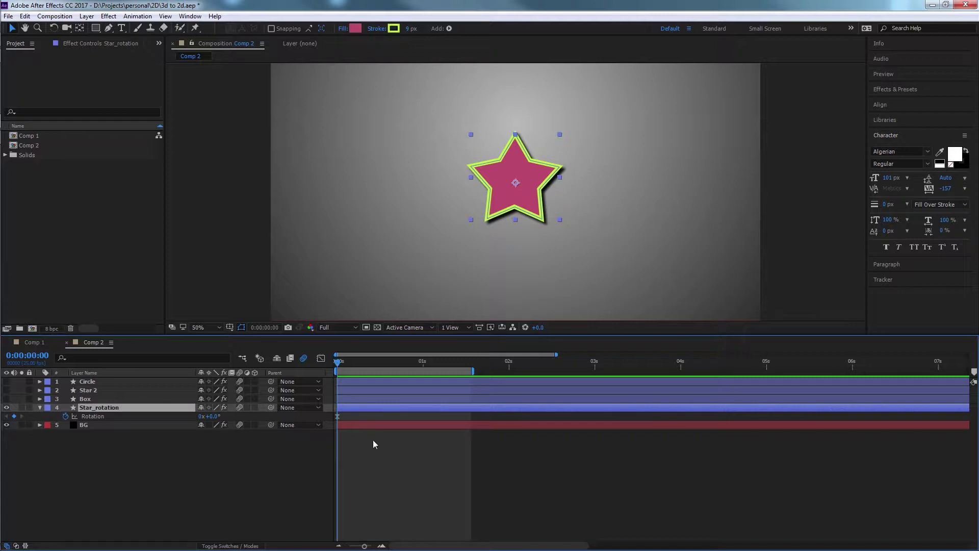
{"action": "left_click", "coordinate": [372, 440]}
{"action": "left_click", "coordinate": [337, 415]}
{"action": "key", "text": "Delete"}
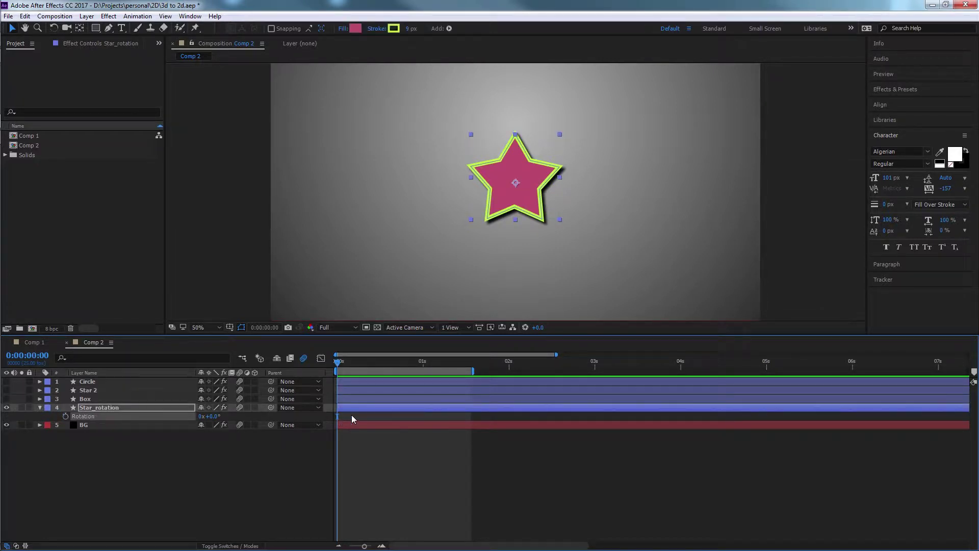
Keyframe the Star_rotation layer's rotation from 0° at the start to 145° at 1 second, and preview the motion.
{"action": "left_click", "coordinate": [65, 416]}
{"action": "left_click", "coordinate": [423, 364]}
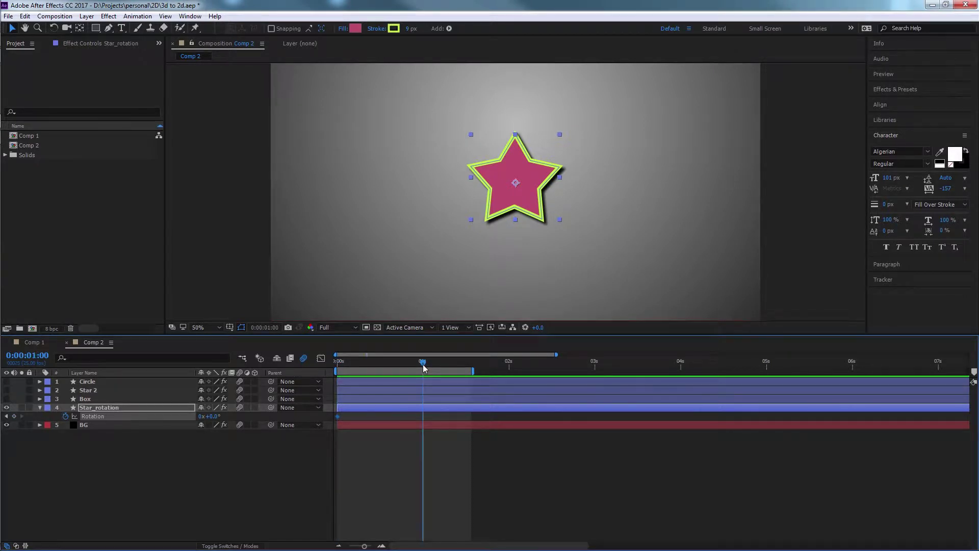
{"action": "left_click", "coordinate": [214, 416]}
{"action": "type", "text": "145"}
{"action": "left_click", "coordinate": [234, 450]}
{"action": "left_click", "coordinate": [338, 364]}
{"action": "key", "text": "space"}
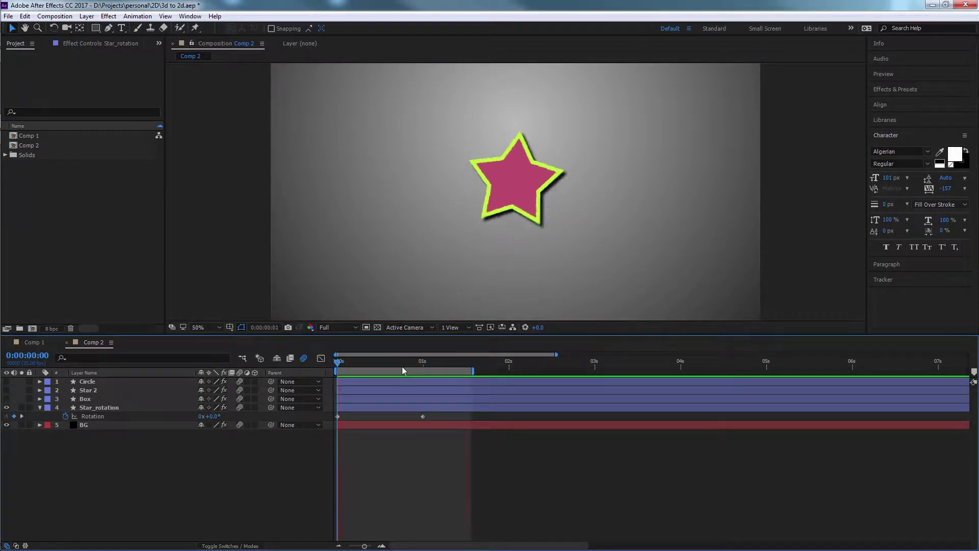
{"action": "left_click", "coordinate": [304, 359]}
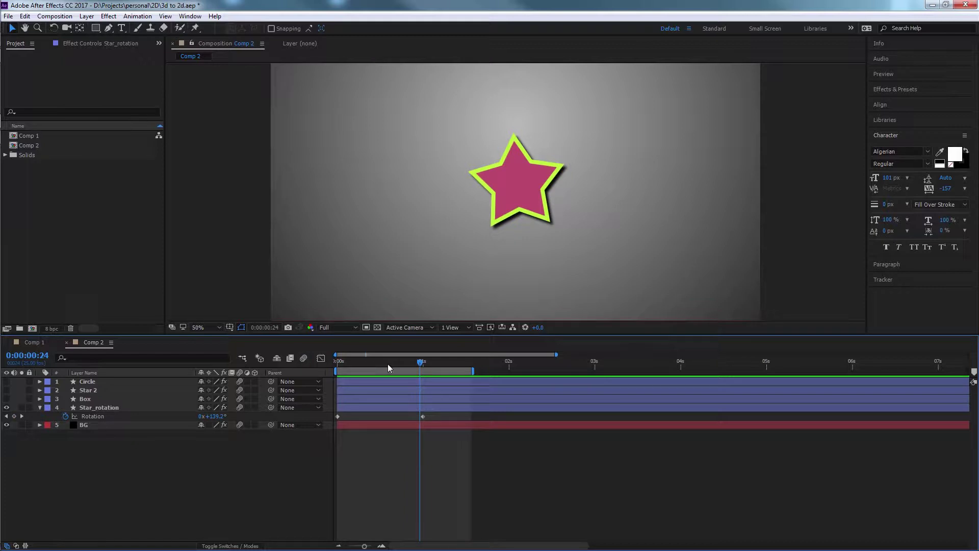
Apply Easy Ease to both Rotation keyframes of the star and preview the eased spin.
{"action": "left_click", "coordinate": [422, 363]}
{"action": "left_click_drag", "start_coordinate": [435, 417], "coordinate": [334, 421]}
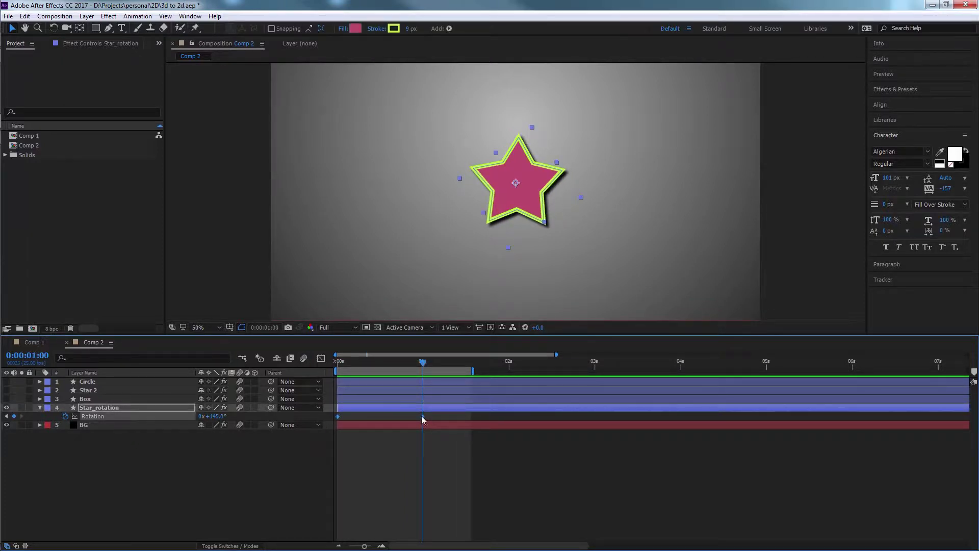
{"action": "right_click", "coordinate": [421, 415]}
{"action": "mouse_move", "coordinate": [490, 541]}
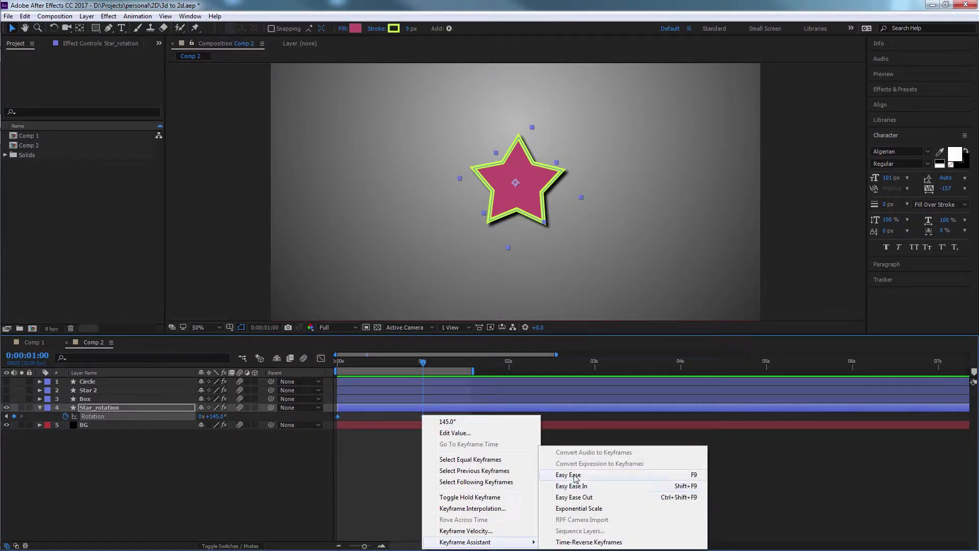
{"action": "left_click", "coordinate": [574, 476]}
{"action": "left_click", "coordinate": [348, 360]}
{"action": "key", "text": "space"}
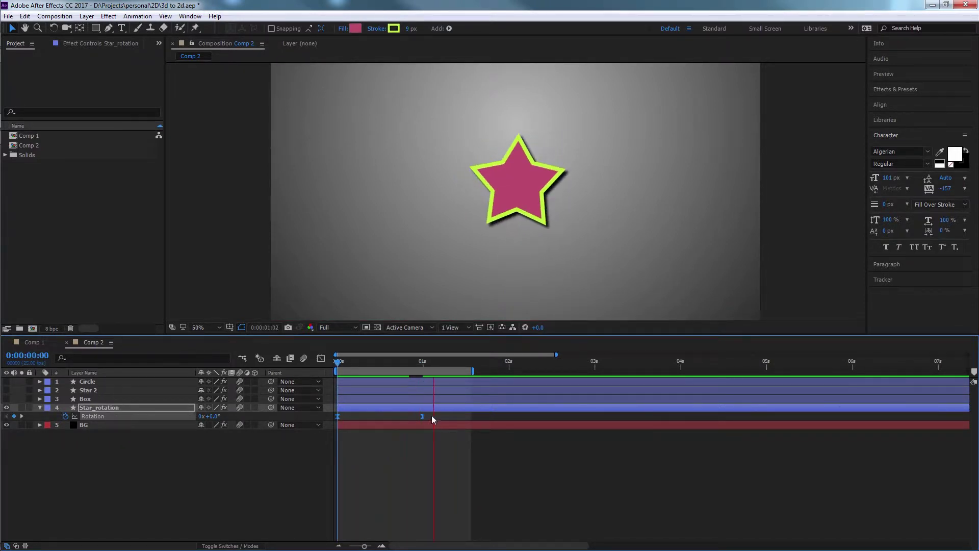
{"action": "key", "text": "space"}
In the Graph Editor, extend the last Rotation keyframe's ease handle back almost to the first keyframe, and preview the spin.
{"action": "left_click_drag", "start_coordinate": [440, 417], "coordinate": [323, 422]}
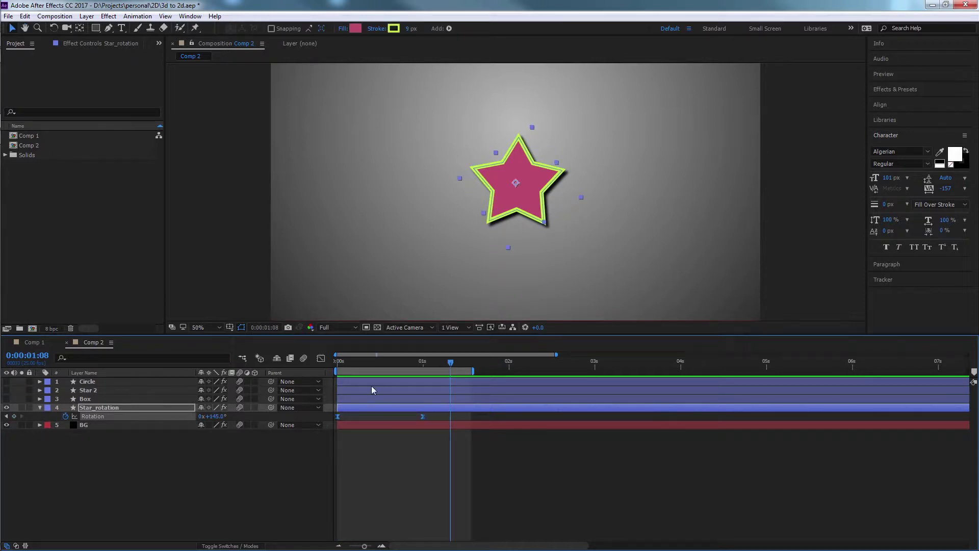
{"action": "left_click", "coordinate": [322, 360]}
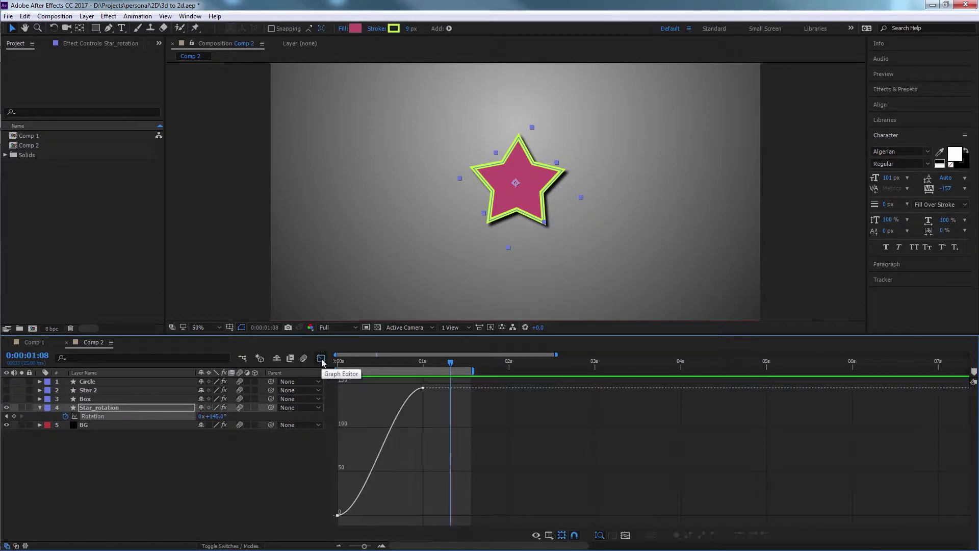
{"action": "left_click", "coordinate": [422, 387]}
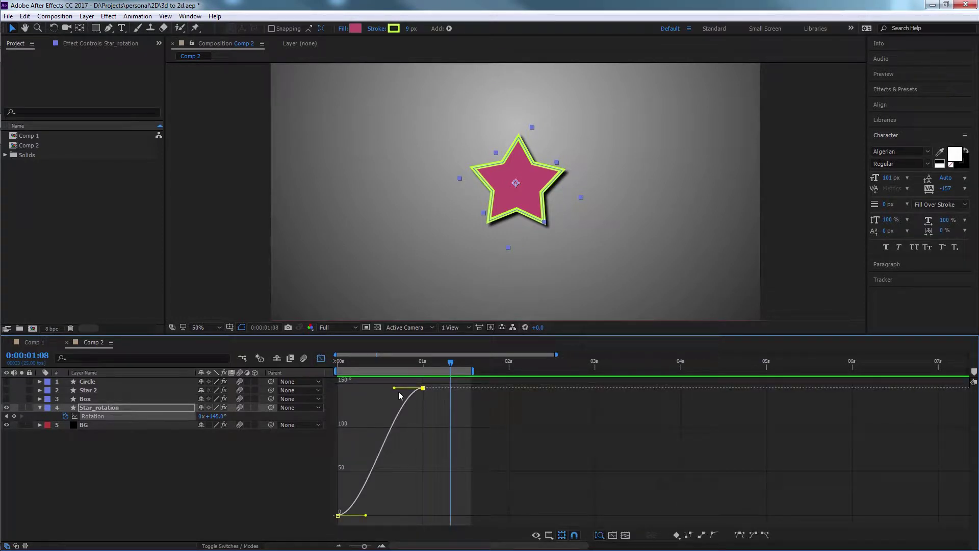
{"action": "left_click_drag", "start_coordinate": [393, 389], "coordinate": [338, 396]}
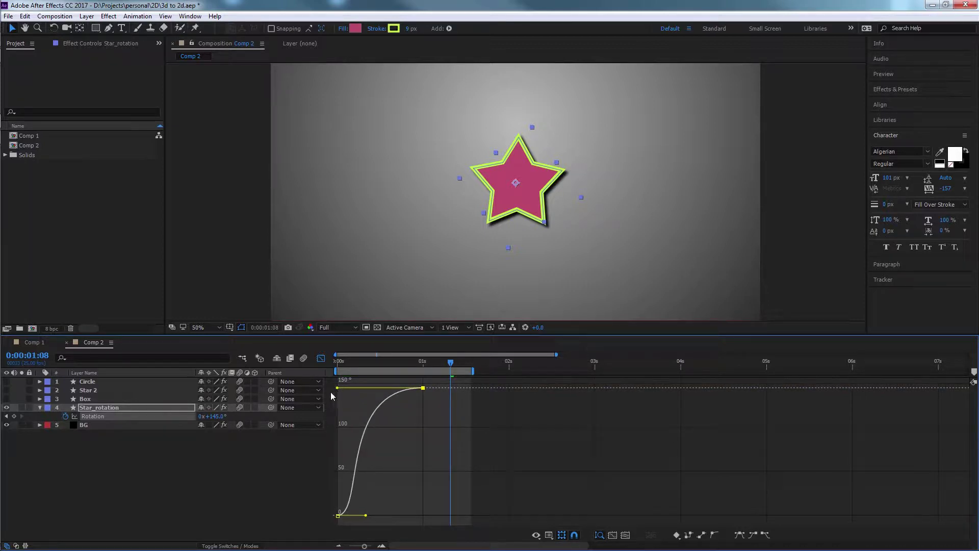
{"action": "key", "text": "space"}
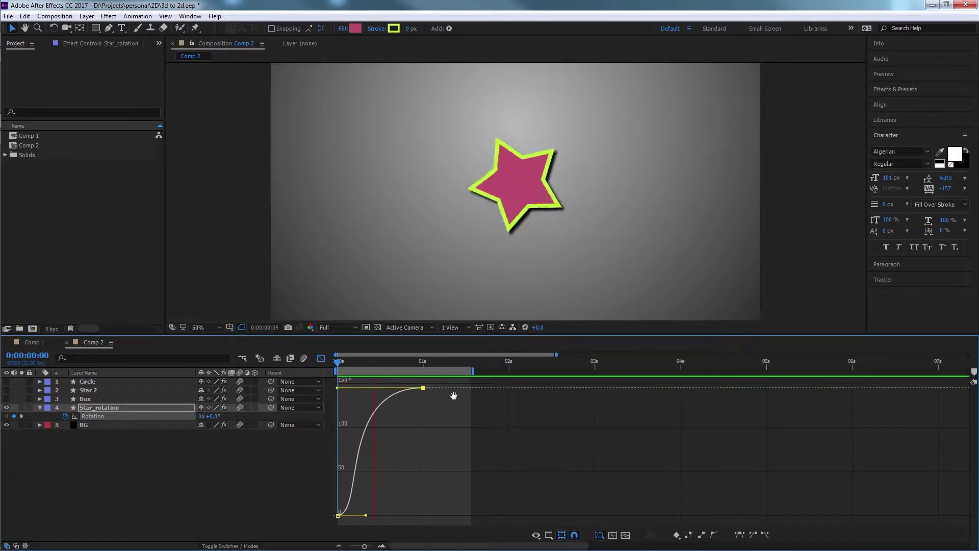
{"action": "key", "text": "space"}
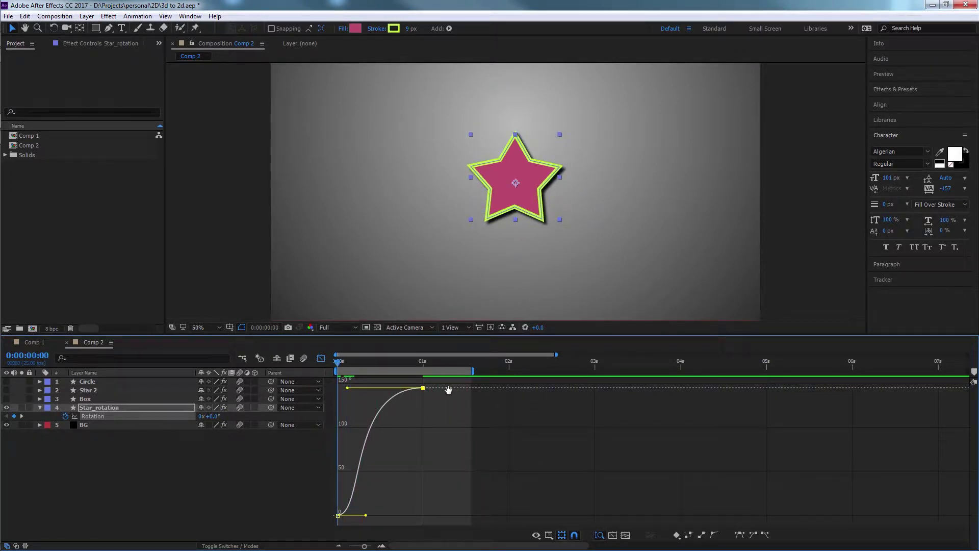
{"action": "key", "text": "space"}
{"action": "key", "text": "space"}
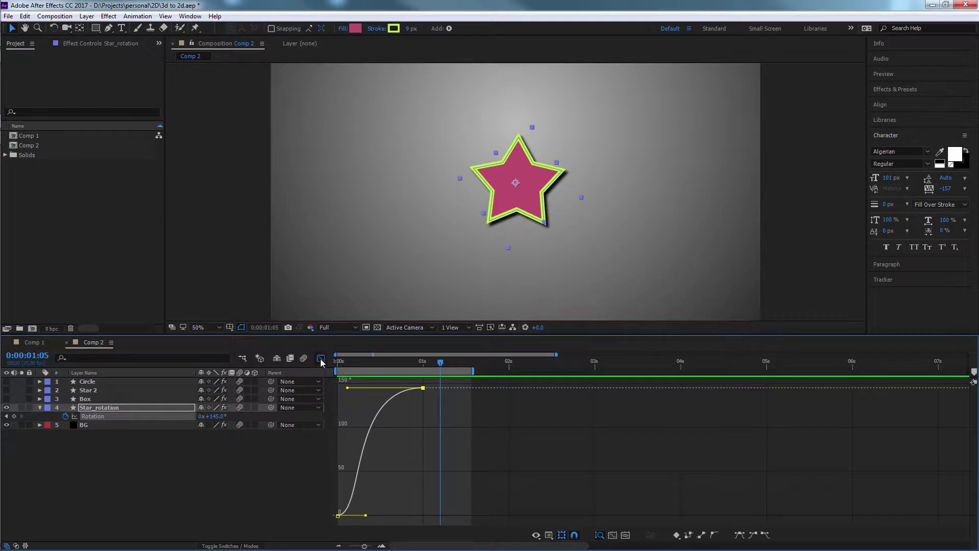
Close the Graph Editor, move the star's last Rotation keyframe to about 1.3 seconds, and preview the slower spin.
{"action": "left_click", "coordinate": [321, 358]}
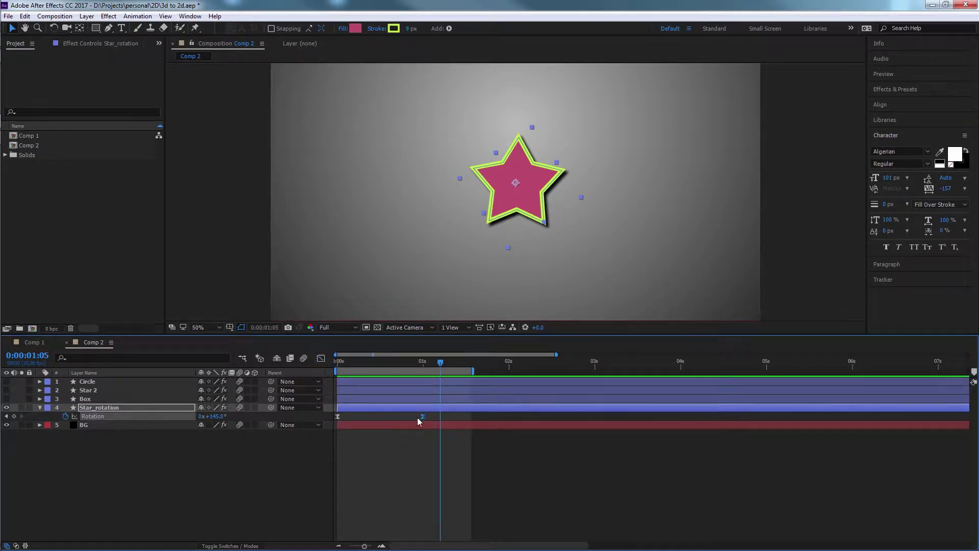
{"action": "left_click_drag", "start_coordinate": [422, 416], "coordinate": [446, 416]}
{"action": "key", "text": "space"}
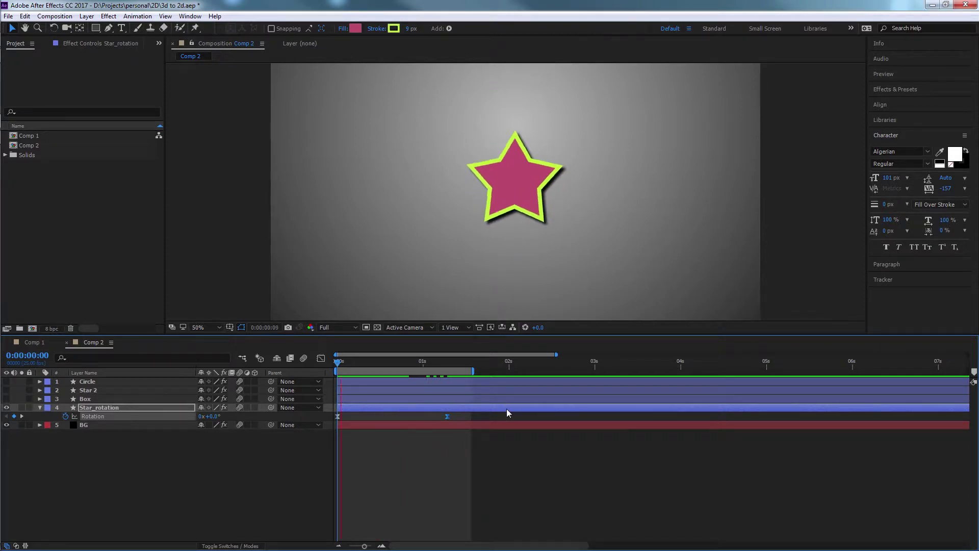
{"action": "key", "text": "space"}
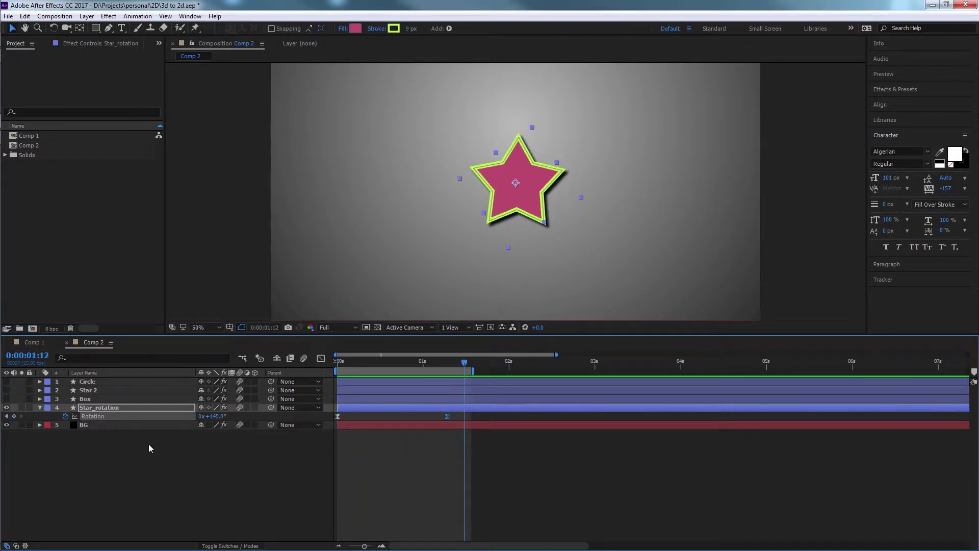
Show the Circle layer, hide and collapse the Star_rotation layer, and preview the circle's movement from the start.
{"action": "left_click", "coordinate": [23, 382]}
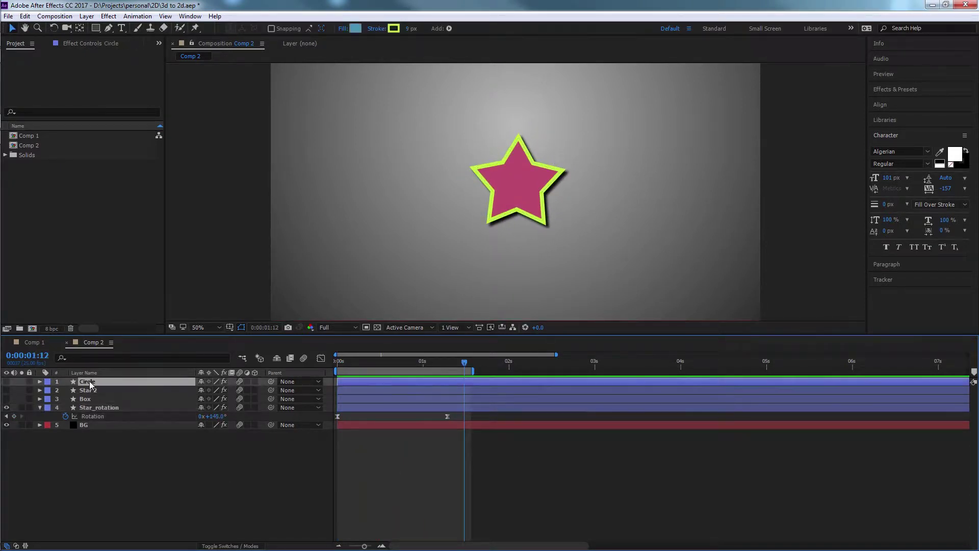
{"action": "left_click", "coordinate": [7, 381]}
{"action": "left_click", "coordinate": [6, 407]}
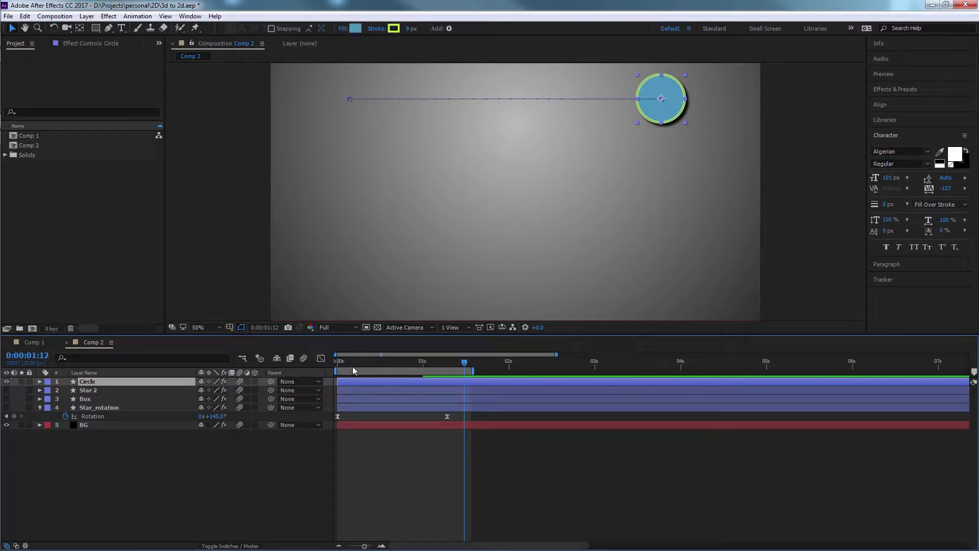
{"action": "key", "text": "Home"}
{"action": "left_click", "coordinate": [40, 407]}
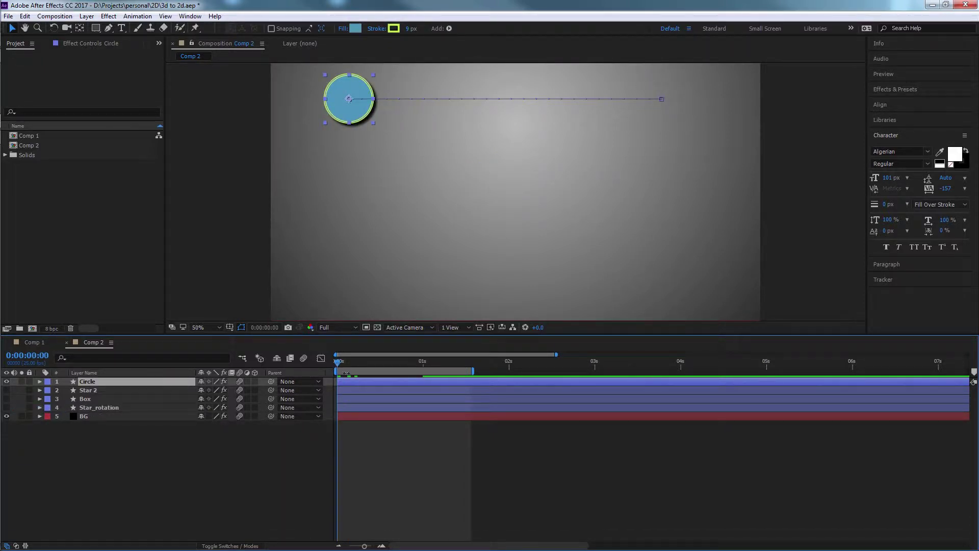
{"action": "key", "text": "space"}
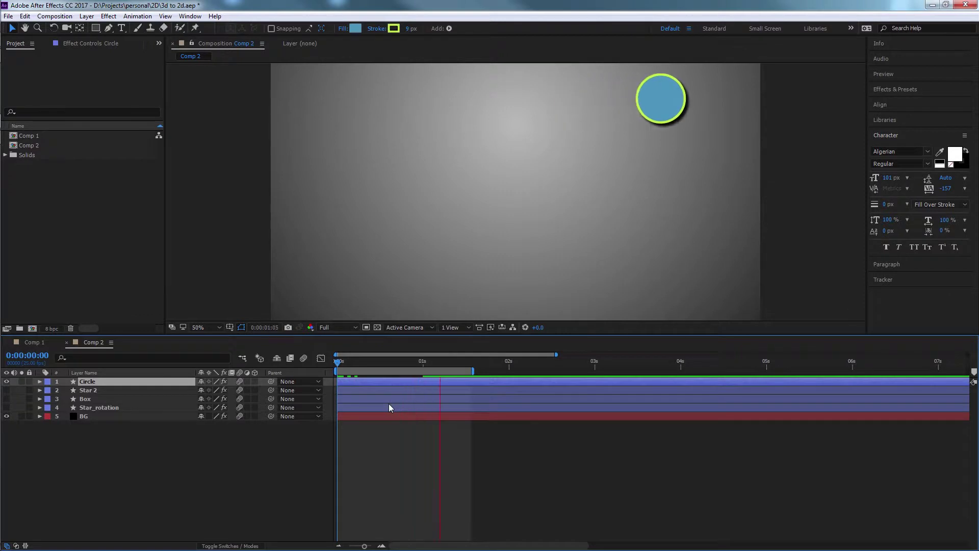
{"action": "key", "text": "space"}
Reveal the Circle layer's Position keyframes, apply Easy Ease to both, and preview the movement.
{"action": "key", "text": "p"}
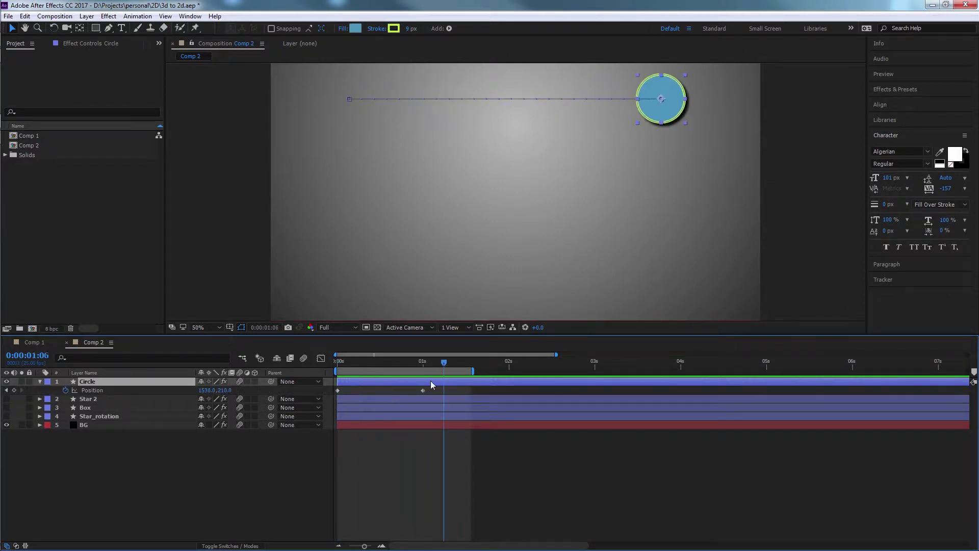
{"action": "left_click_drag", "start_coordinate": [427, 366], "coordinate": [338, 365]}
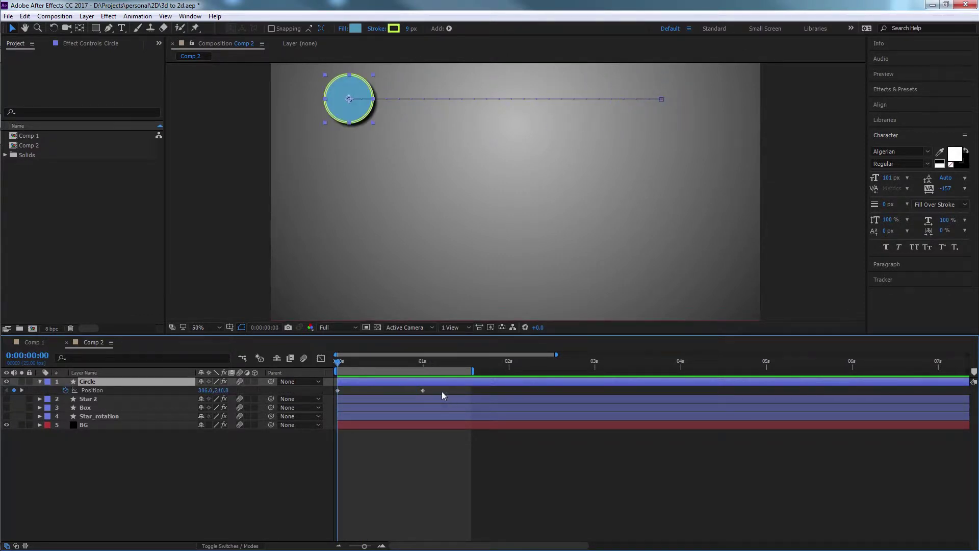
{"action": "left_click", "coordinate": [337, 390]}
{"action": "right_click", "coordinate": [423, 392]}
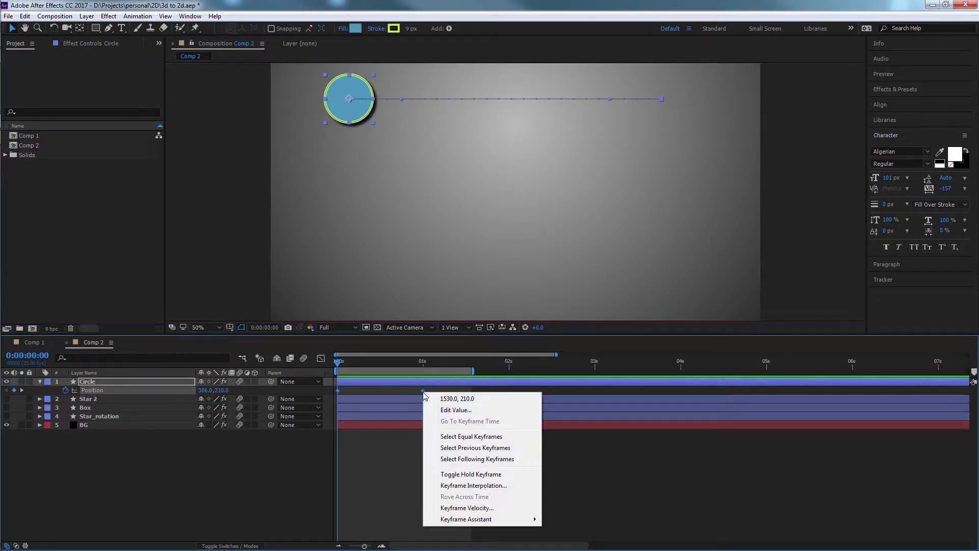
{"action": "mouse_move", "coordinate": [498, 520]}
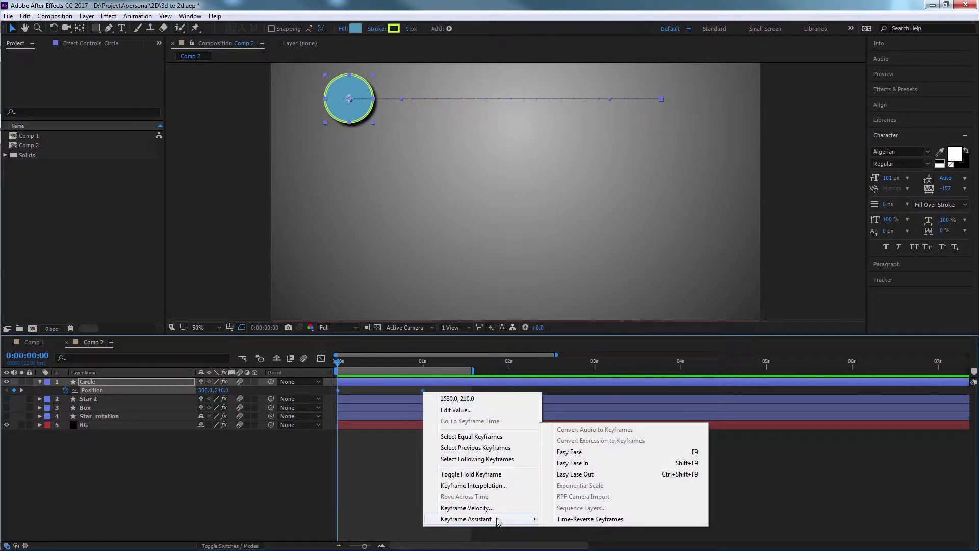
{"action": "left_click", "coordinate": [569, 452]}
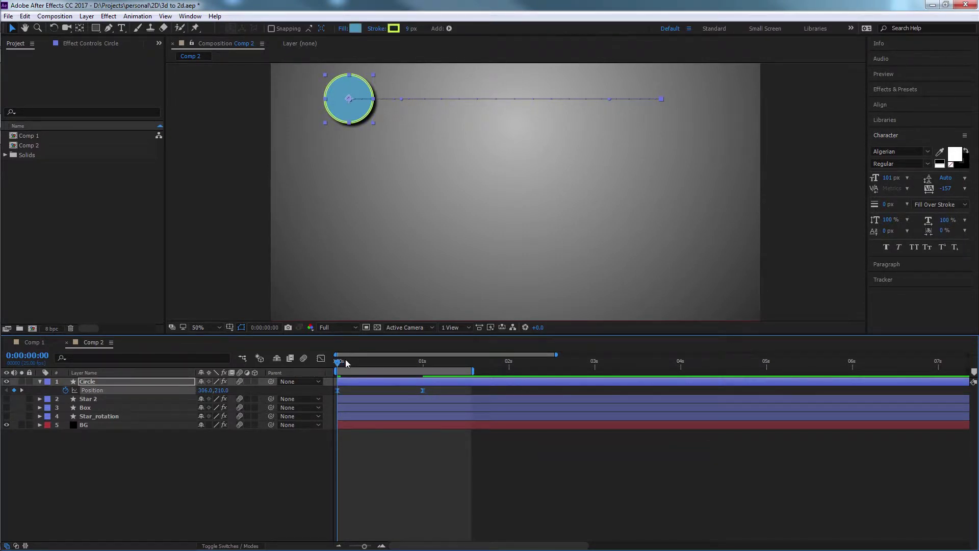
{"action": "key", "text": "space"}
Try converting the Circle's 1-second Position keyframe to linear in the Graph Editor, undo the change, and close the editor.
{"action": "left_click_drag", "start_coordinate": [432, 389], "coordinate": [326, 393]}
{"action": "left_click", "coordinate": [320, 358]}
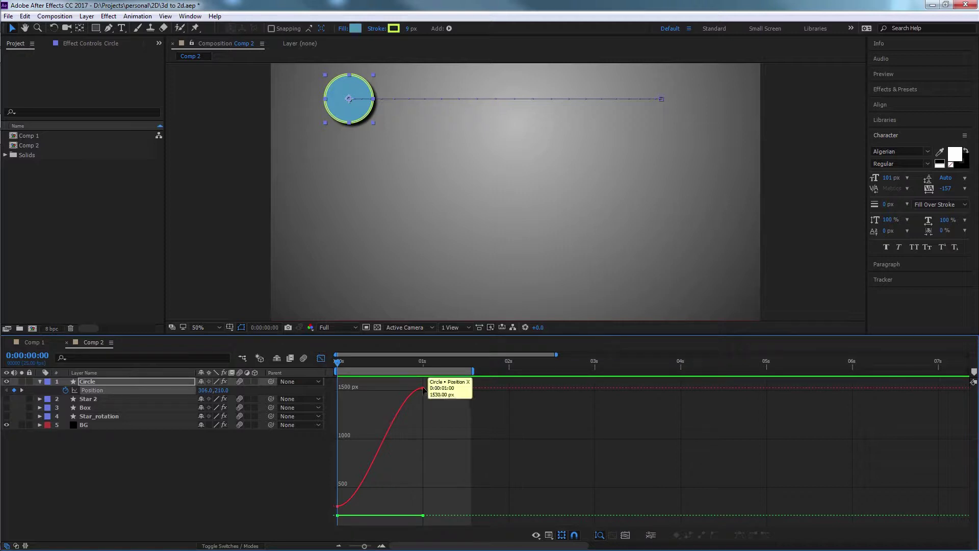
{"action": "left_click", "coordinate": [424, 389]}
{"action": "left_click", "coordinate": [423, 388], "text": "alt"}
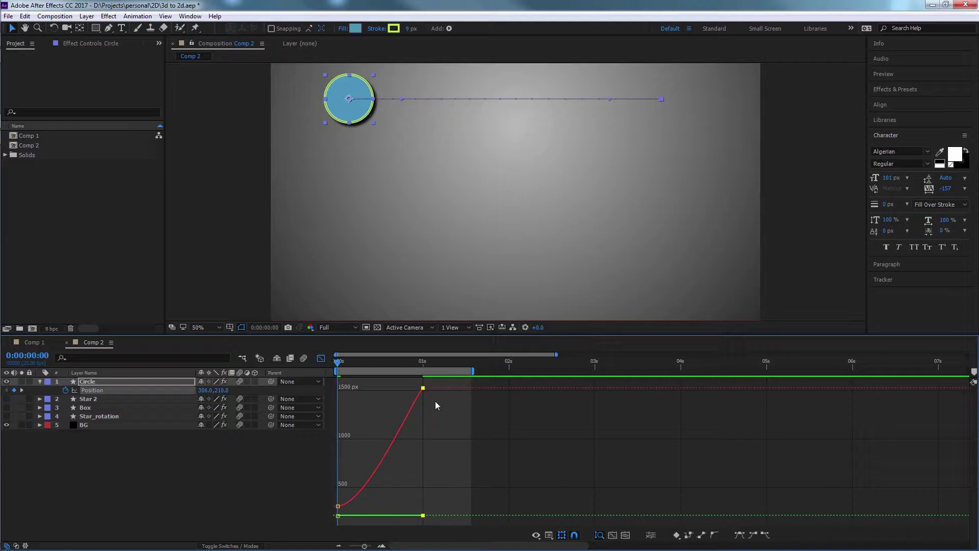
{"action": "key", "text": "ctrl+z"}
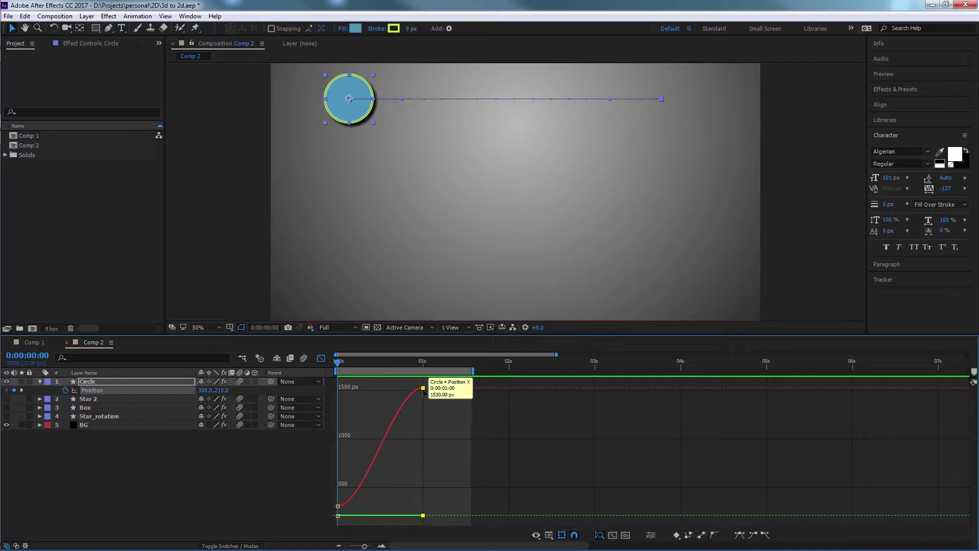
{"action": "left_click", "coordinate": [321, 358]}
{"action": "left_click", "coordinate": [424, 436]}
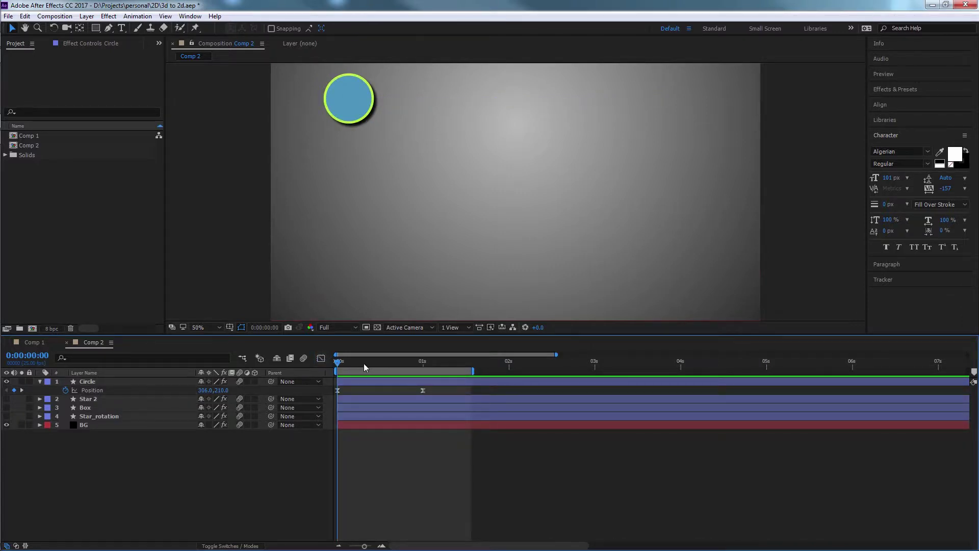
Add a Circle Position keyframe at 0:00:00:18, move it to about 0.2 seconds, and preview the movement from the start.
{"action": "key", "text": "space"}
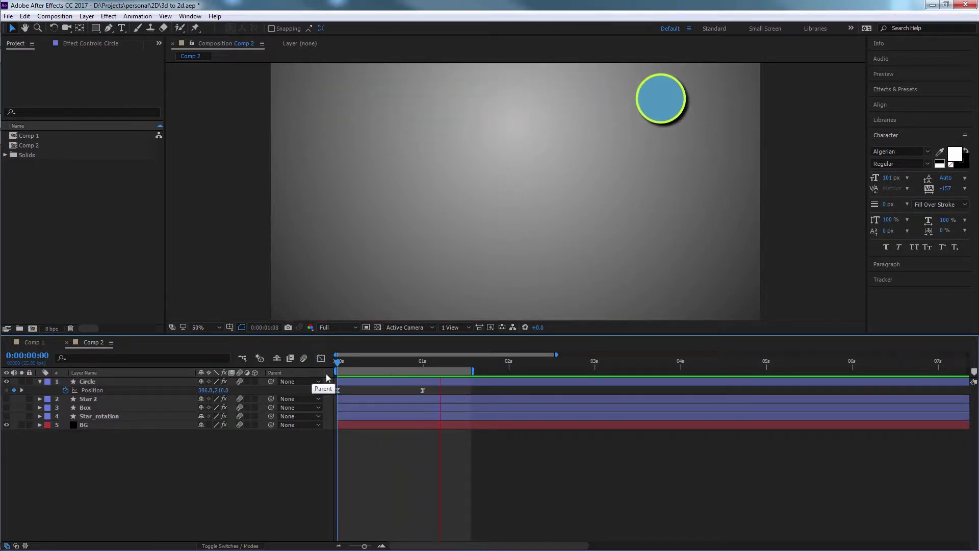
{"action": "key", "text": "space"}
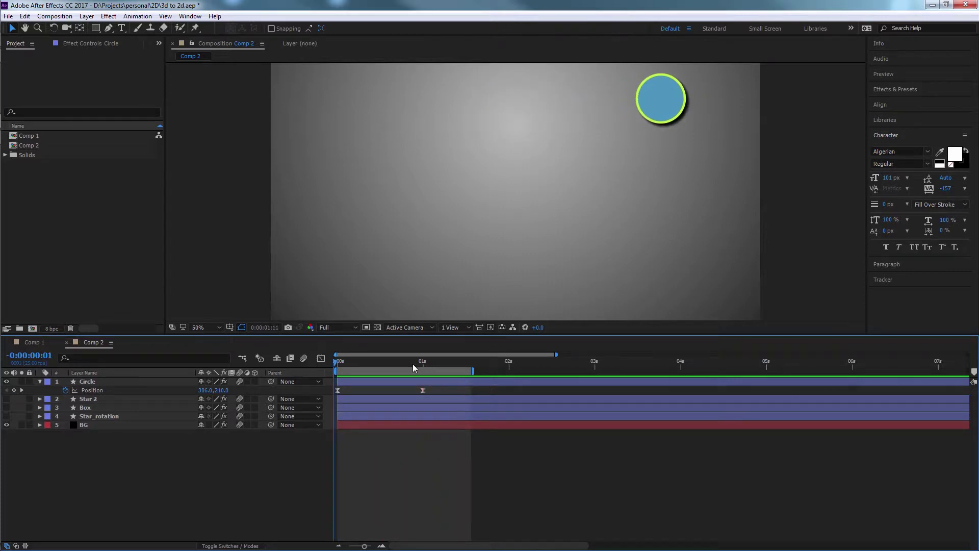
{"action": "left_click_drag", "start_coordinate": [421, 360], "coordinate": [399, 362]}
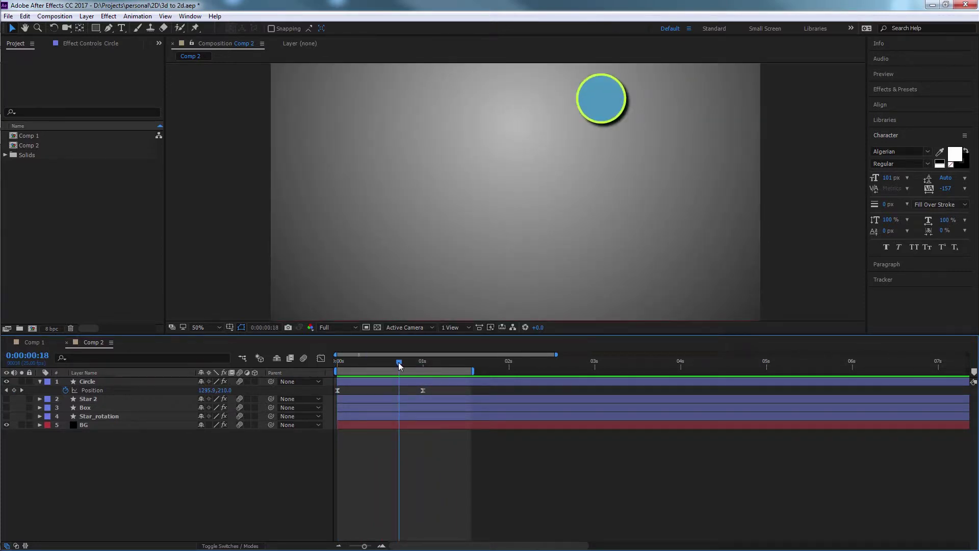
{"action": "left_click", "coordinate": [15, 390]}
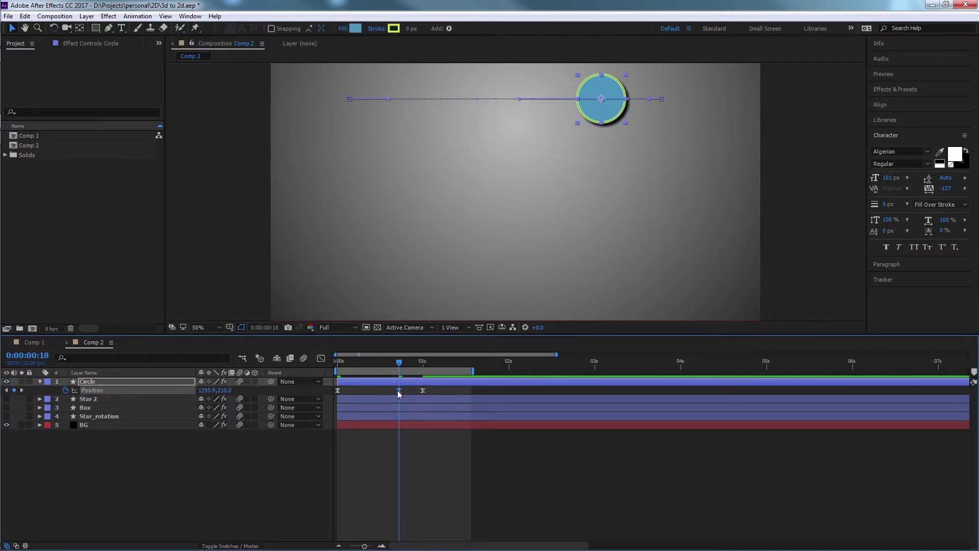
{"action": "left_click_drag", "start_coordinate": [396, 390], "coordinate": [357, 399]}
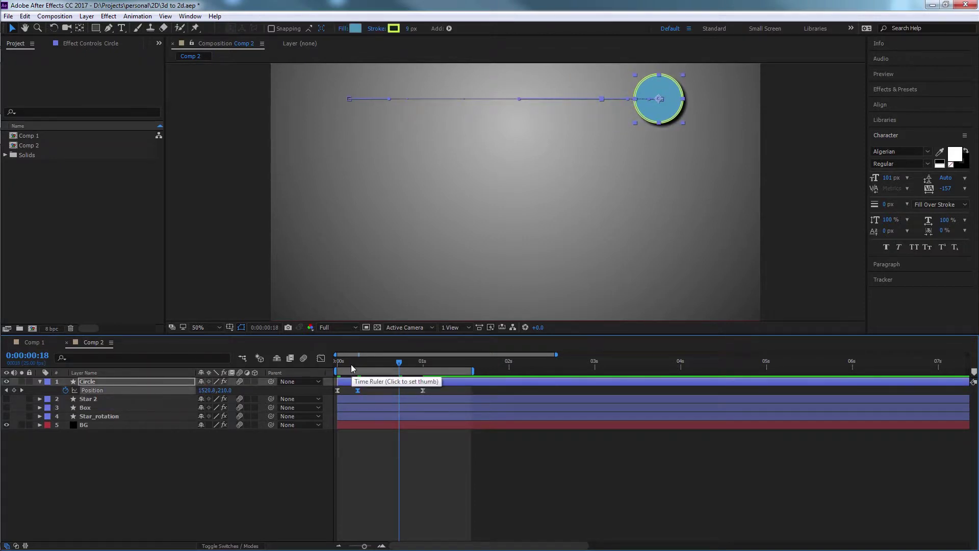
{"action": "key", "text": "Home"}
{"action": "key", "text": "space"}
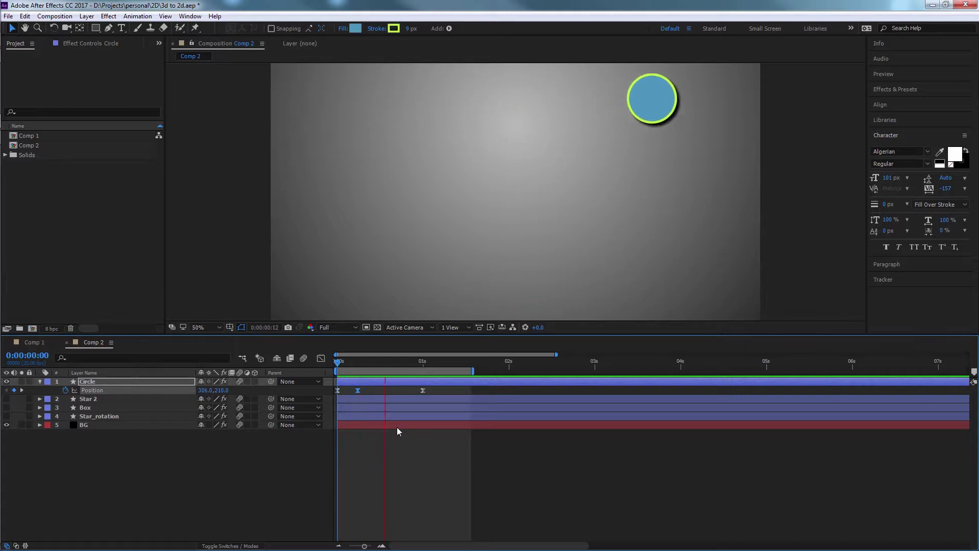
Move the Circle's last Position keyframe to 0:00:01:09 and its middle one to about 0.5 seconds, and preview the movement.
{"action": "mouse_move", "coordinate": [436, 392]}
{"action": "left_mouse_down"}
{"action": "mouse_move", "coordinate": [386, 390]}
{"action": "mouse_move", "coordinate": [452, 394]}
{"action": "left_mouse_up"}
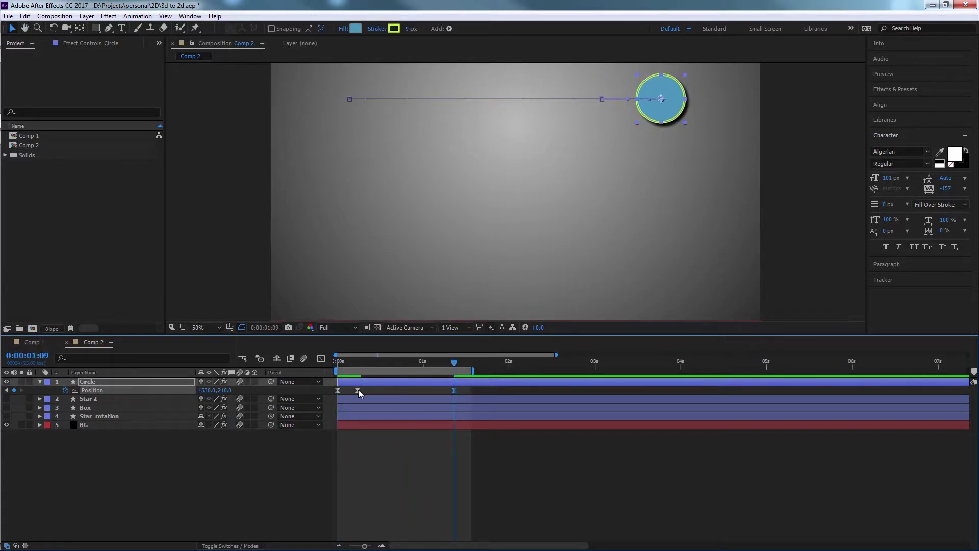
{"action": "left_click_drag", "start_coordinate": [358, 389], "coordinate": [378, 394]}
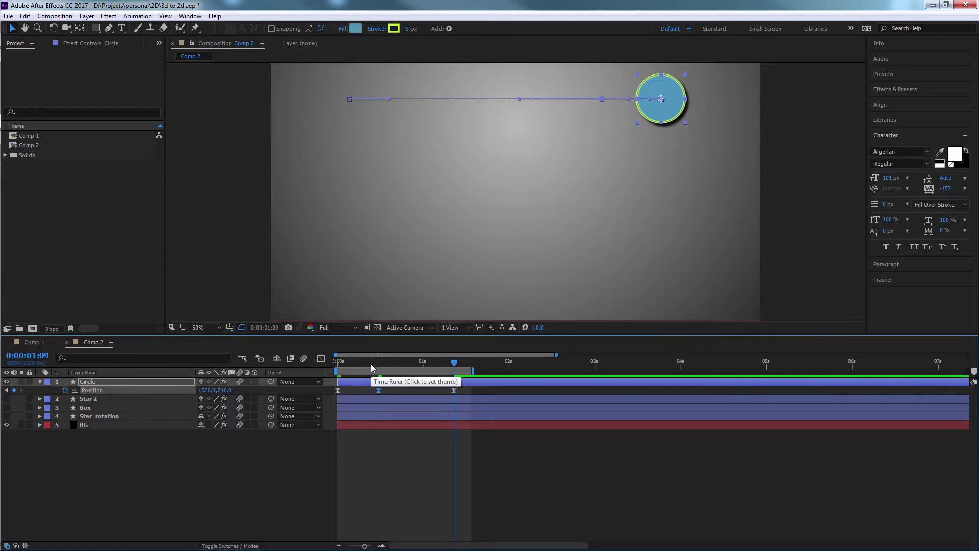
{"action": "key", "text": "space"}
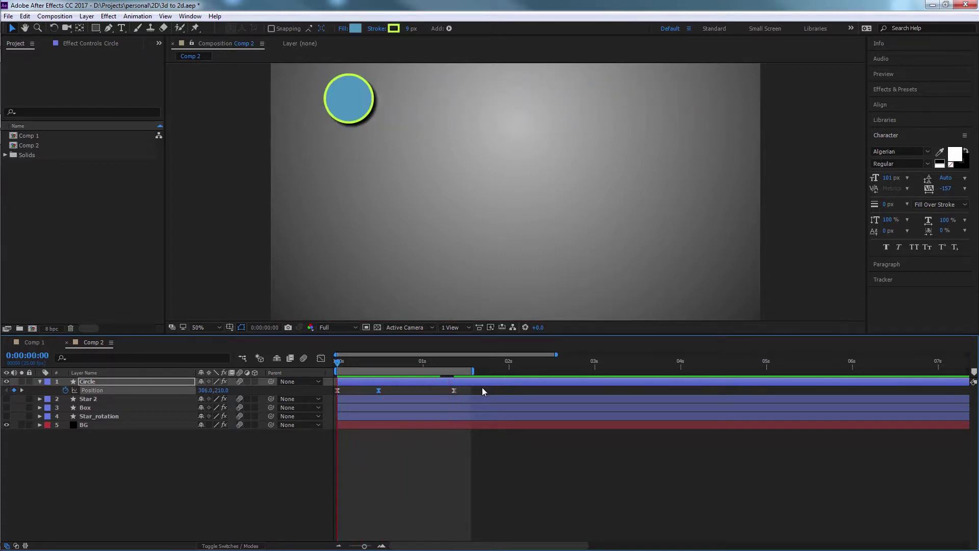
{"action": "key", "text": "space"}
Show the Star 2 and Box layers and preview them moving together with the circle.
{"action": "left_click", "coordinate": [8, 399]}
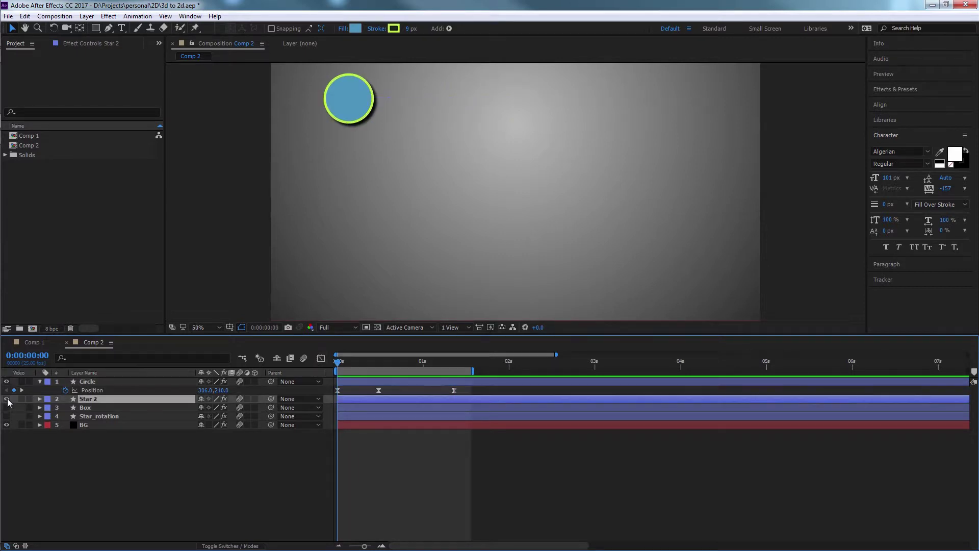
{"action": "left_click", "coordinate": [7, 408]}
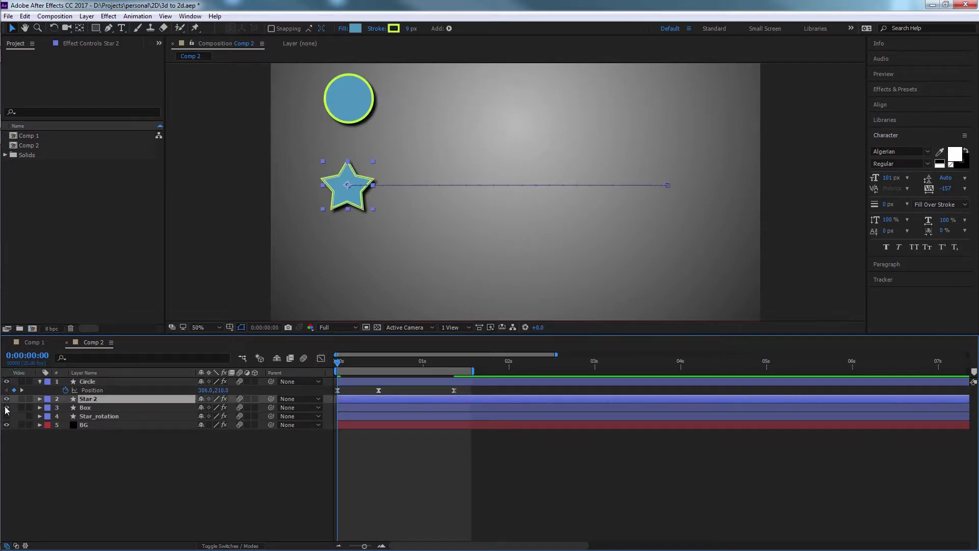
{"action": "left_click", "coordinate": [436, 462]}
{"action": "key", "text": "space"}
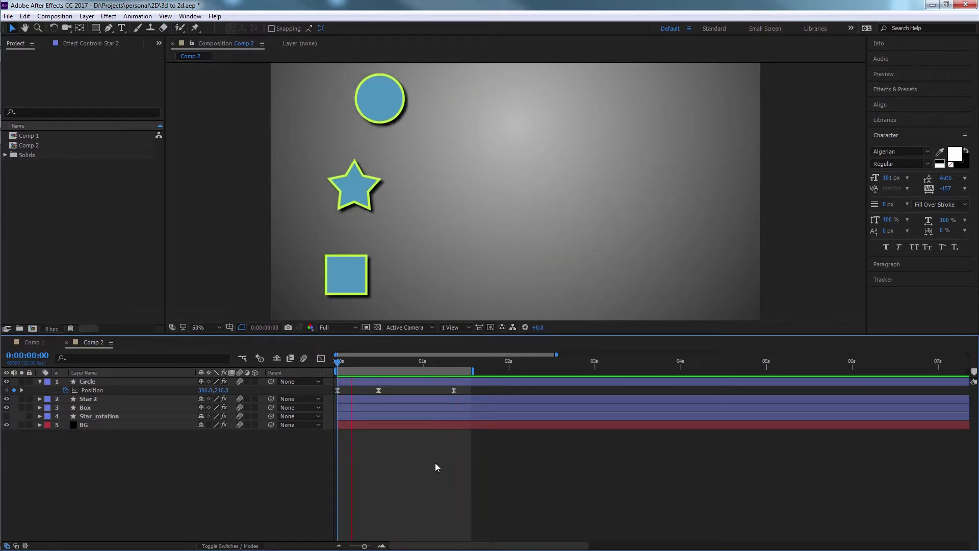
{"action": "key", "text": "space"}
Reveal the Position keyframes of Star 2 and Box, and preview all three shapes from the start to compare their timing.
{"action": "key", "text": "u"}
{"action": "key", "text": "space"}
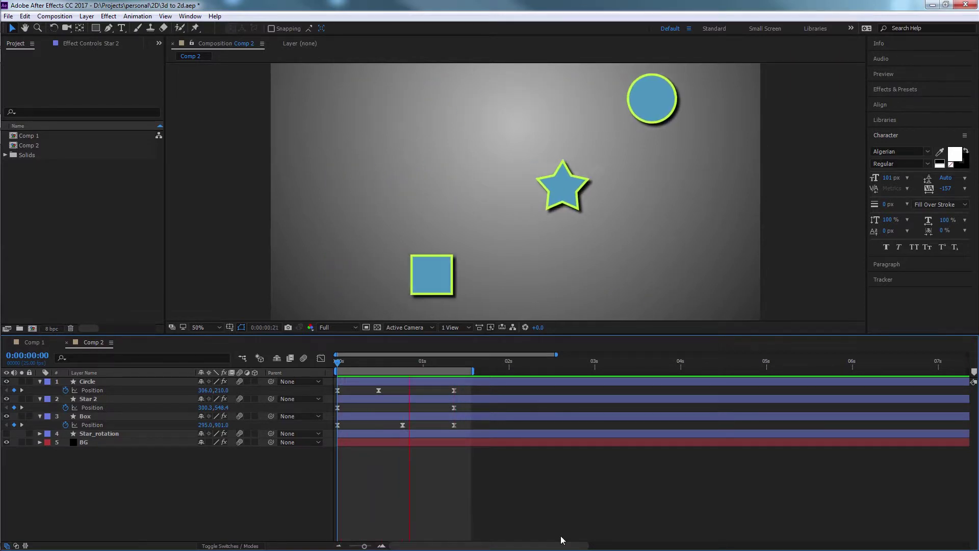
{"action": "left_click", "coordinate": [243, 399]}
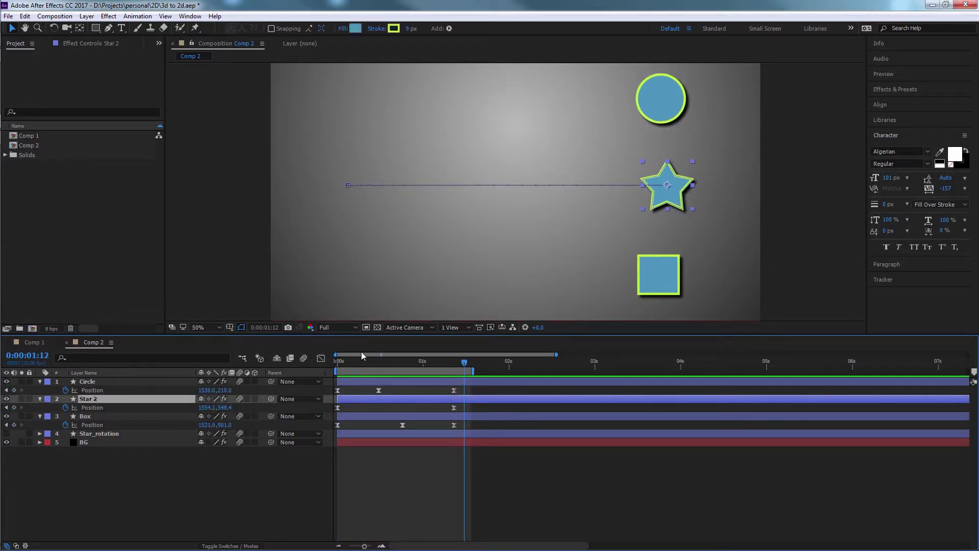
{"action": "key", "text": "Home"}
{"action": "key", "text": "space"}
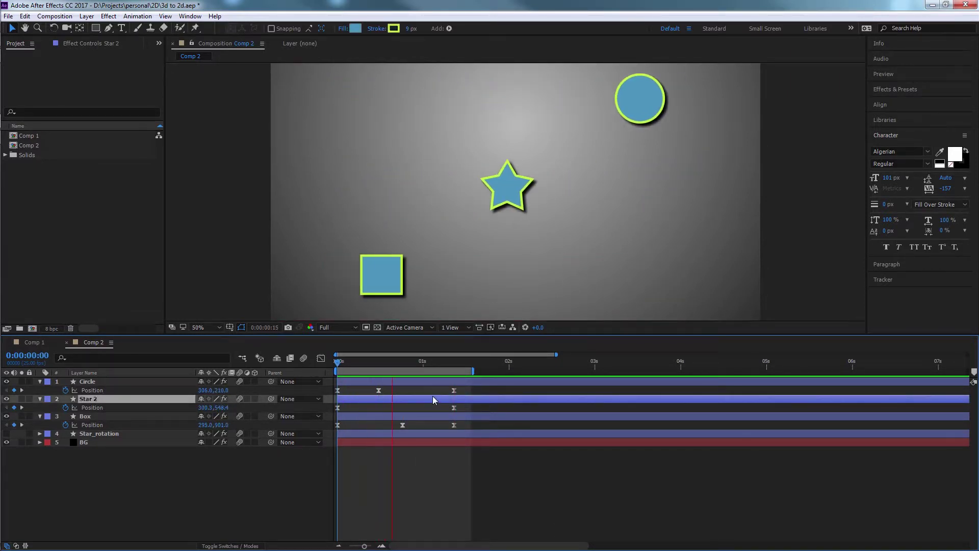
{"action": "key", "text": "space"}
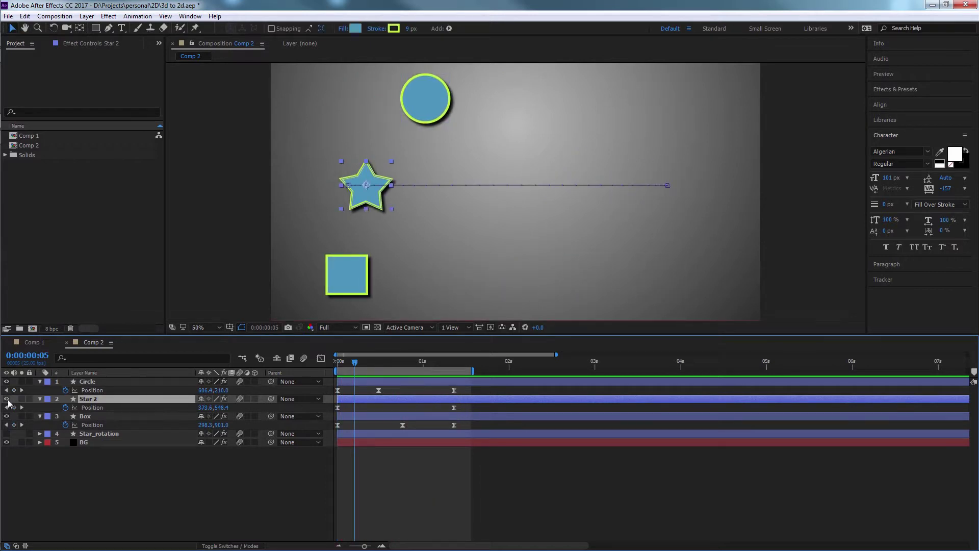
Hide the Star 2 and Circle layers, leaving the Box shown, and return to the start of the composition.
{"action": "left_click", "coordinate": [6, 399]}
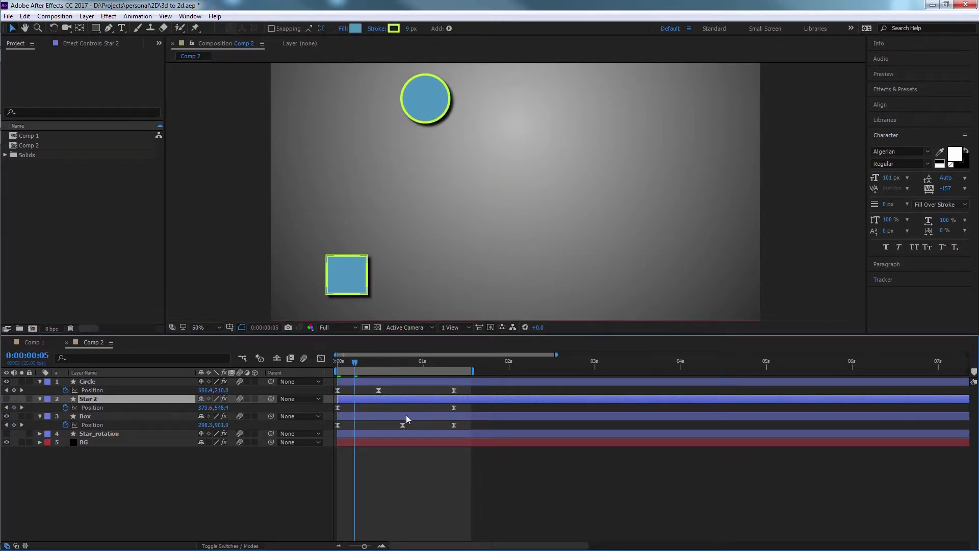
{"action": "left_click", "coordinate": [407, 416]}
{"action": "left_click", "coordinate": [339, 367]}
{"action": "left_click", "coordinate": [366, 448]}
{"action": "key", "text": "space"}
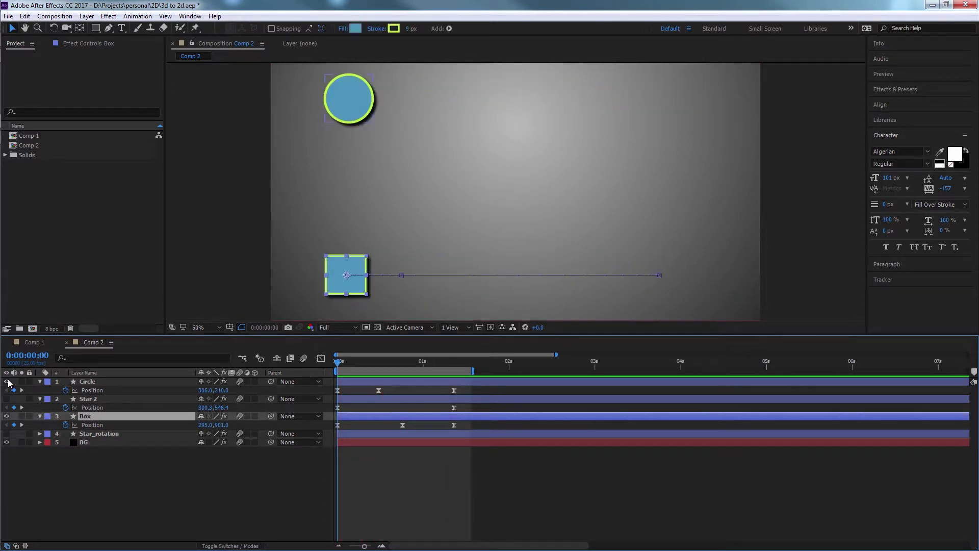
{"action": "left_click", "coordinate": [7, 382]}
{"action": "left_click", "coordinate": [405, 481]}
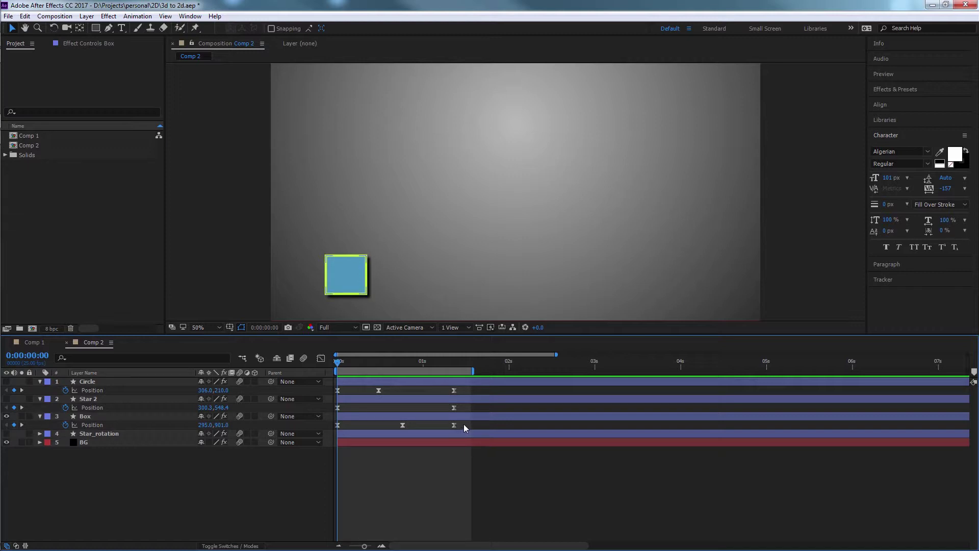
Delete all of the Box layer's Position keyframes.
{"action": "left_click_drag", "start_coordinate": [463, 423], "coordinate": [409, 424]}
{"action": "left_click_drag", "start_coordinate": [338, 425], "coordinate": [335, 428]}
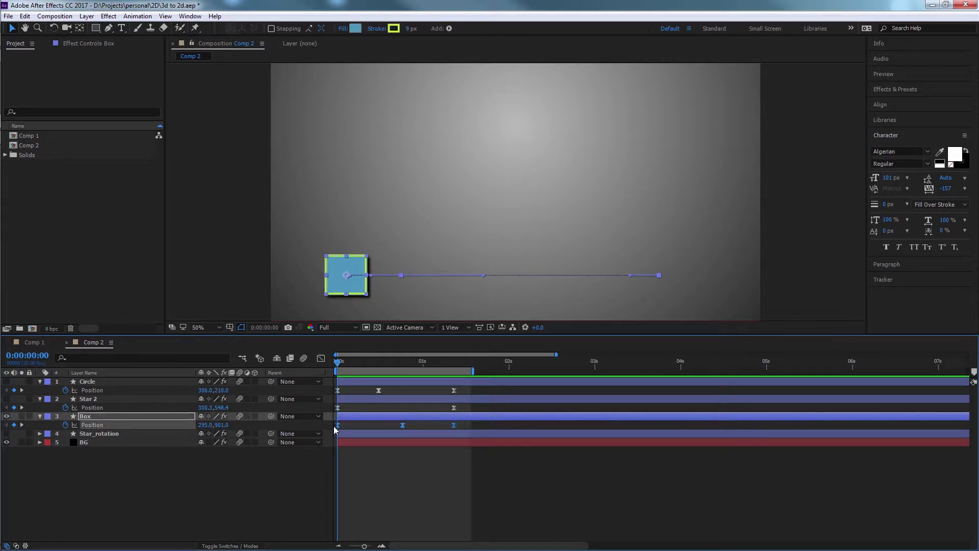
{"action": "key", "text": "Delete"}
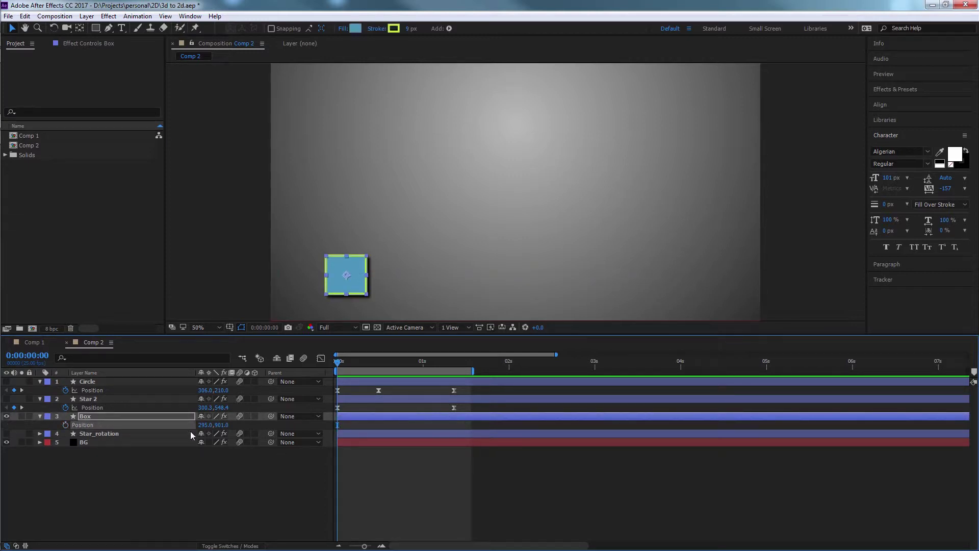
Animate the Box's Position with a keyframe at 0 seconds and one at 1 second, moving it horizontally to about 1629, 901.
{"action": "left_click", "coordinate": [64, 424]}
{"action": "left_click", "coordinate": [451, 365]}
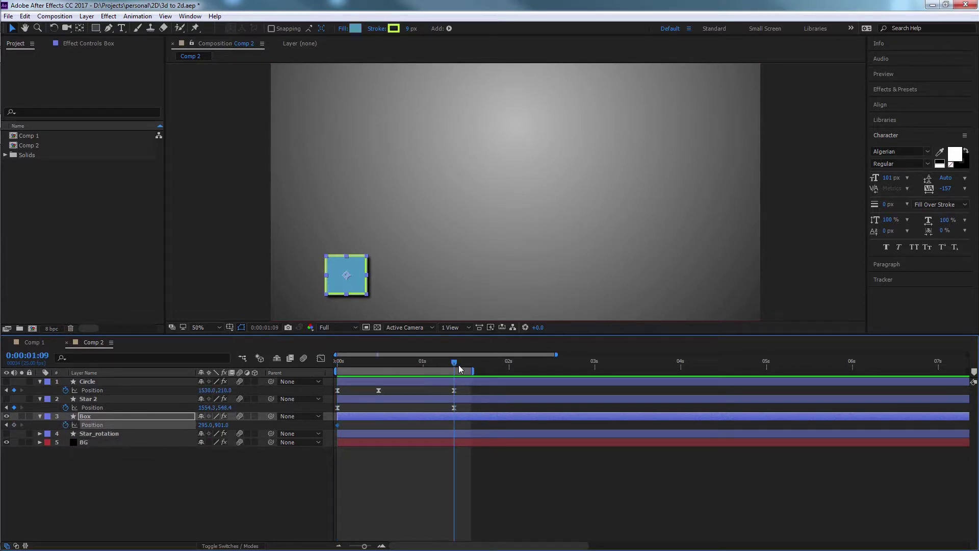
{"action": "left_click_drag", "start_coordinate": [458, 365], "coordinate": [422, 369]}
{"action": "left_click_drag", "start_coordinate": [363, 280], "coordinate": [703, 280]}
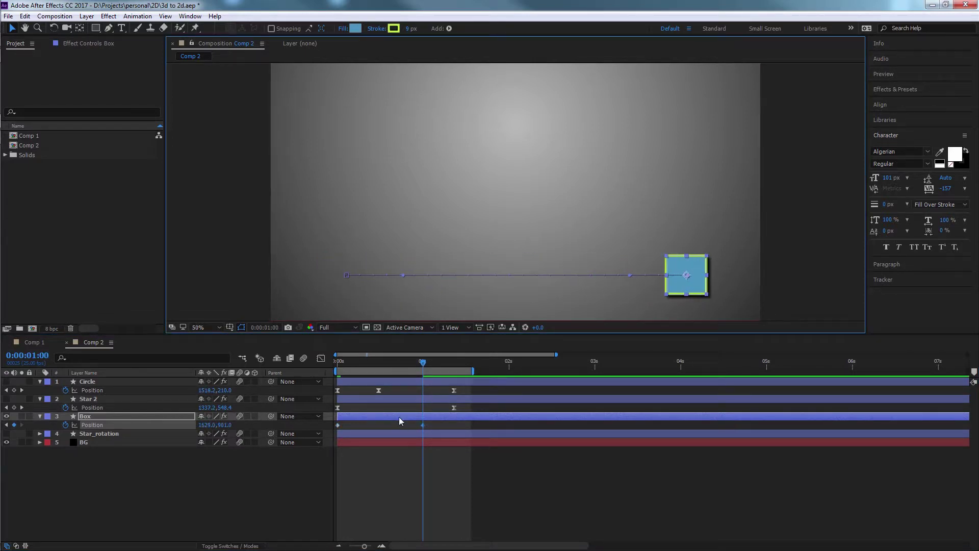
Apply Easy Ease to both of the Box's Position keyframes.
{"action": "left_click_drag", "start_coordinate": [431, 425], "coordinate": [328, 425]}
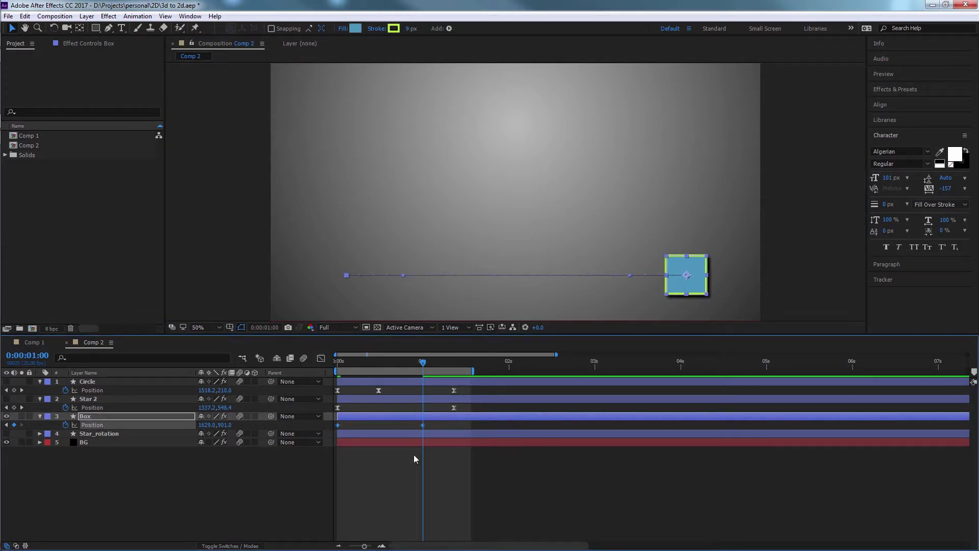
{"action": "right_click", "coordinate": [423, 425]}
{"action": "mouse_move", "coordinate": [513, 419]}
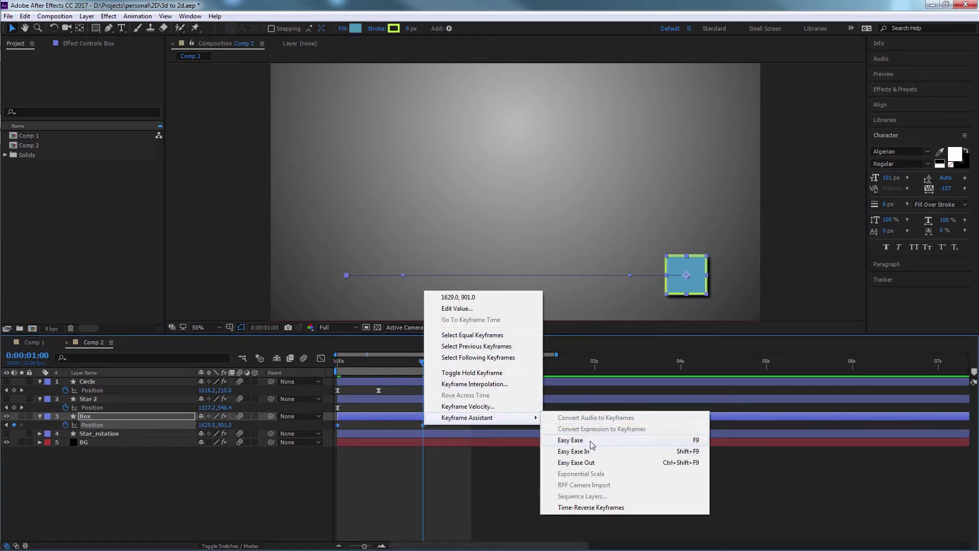
{"action": "left_click", "coordinate": [571, 436]}
Add a Box Position keyframe at 0:00:00:09, retiming it to about 0.9 seconds and the last keyframe to 0:00:01:09.
{"action": "left_click_drag", "start_coordinate": [422, 361], "coordinate": [370, 363]}
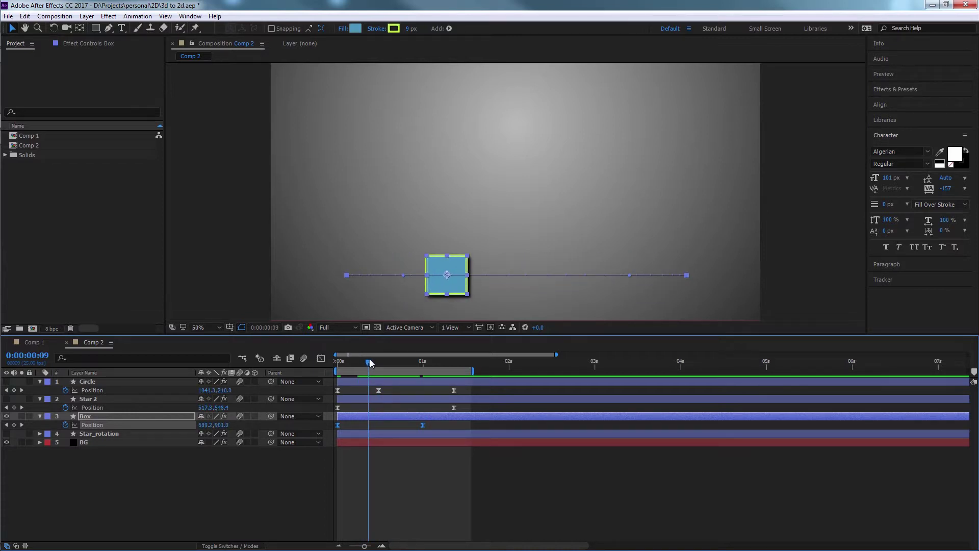
{"action": "left_click", "coordinate": [14, 425]}
{"action": "left_click_drag", "start_coordinate": [422, 424], "coordinate": [445, 430]}
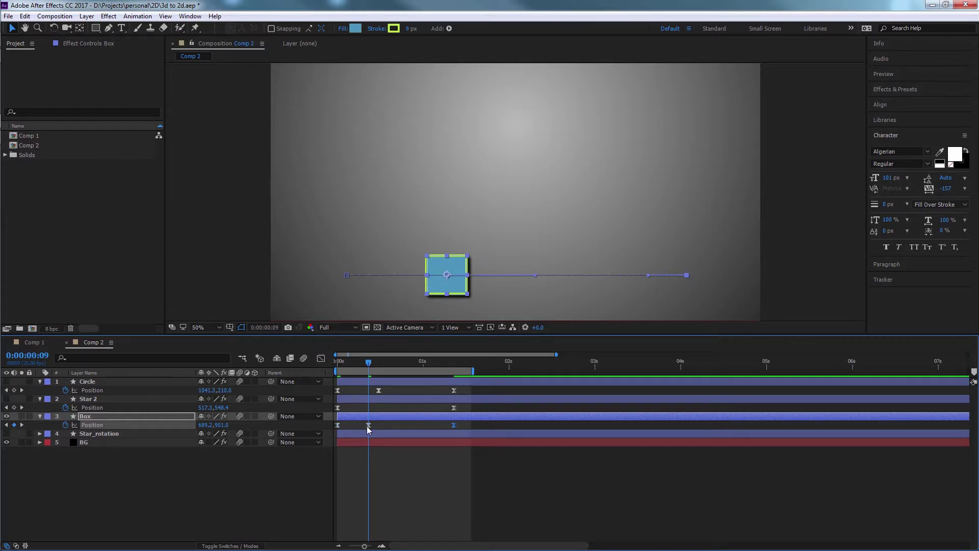
{"action": "left_click_drag", "start_coordinate": [367, 426], "coordinate": [408, 431]}
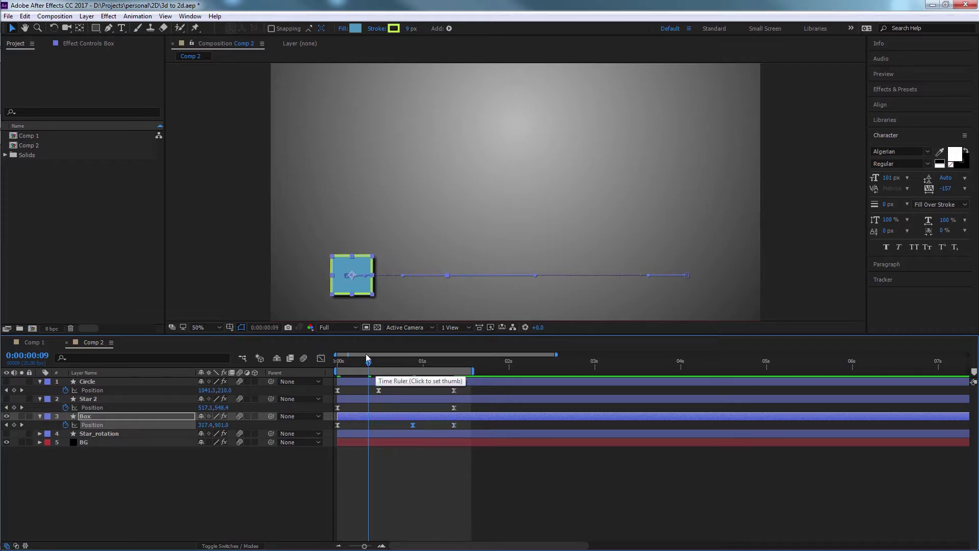
Preview the box's movement, shift its middle Position keyframe slightly later to just before 1 second, and preview again.
{"action": "left_click", "coordinate": [427, 503]}
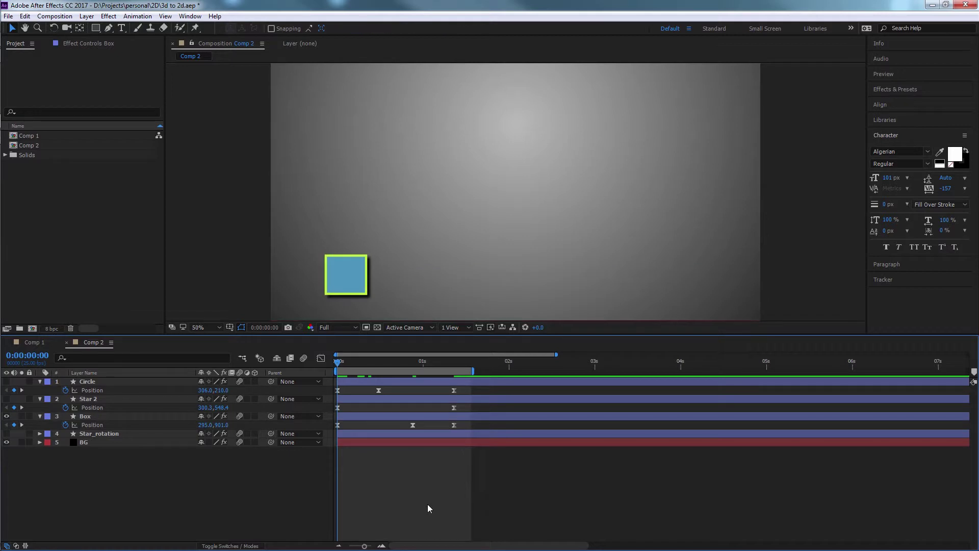
{"action": "key", "text": "space"}
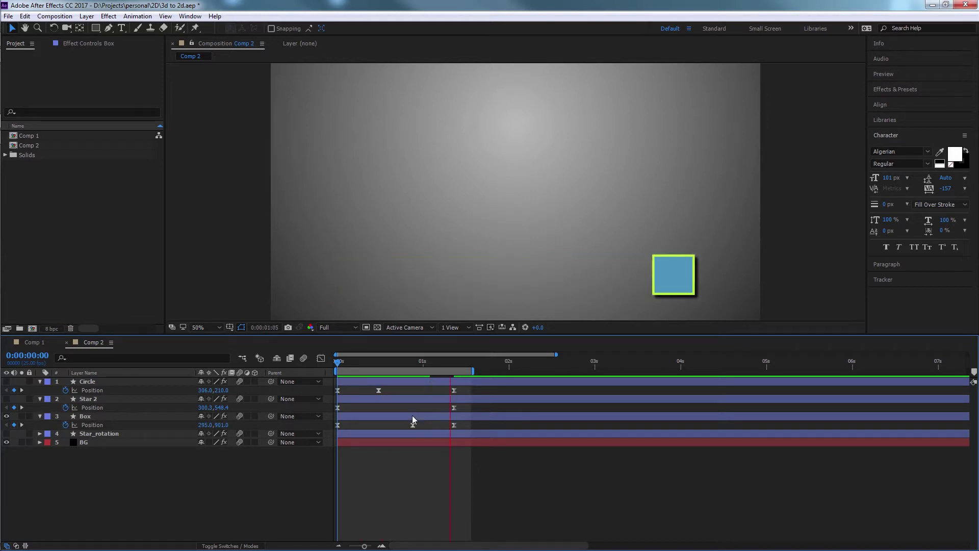
{"action": "key", "text": "space"}
{"action": "left_click_drag", "start_coordinate": [413, 425], "coordinate": [421, 427]}
{"action": "left_click_drag", "start_coordinate": [389, 366], "coordinate": [325, 362]}
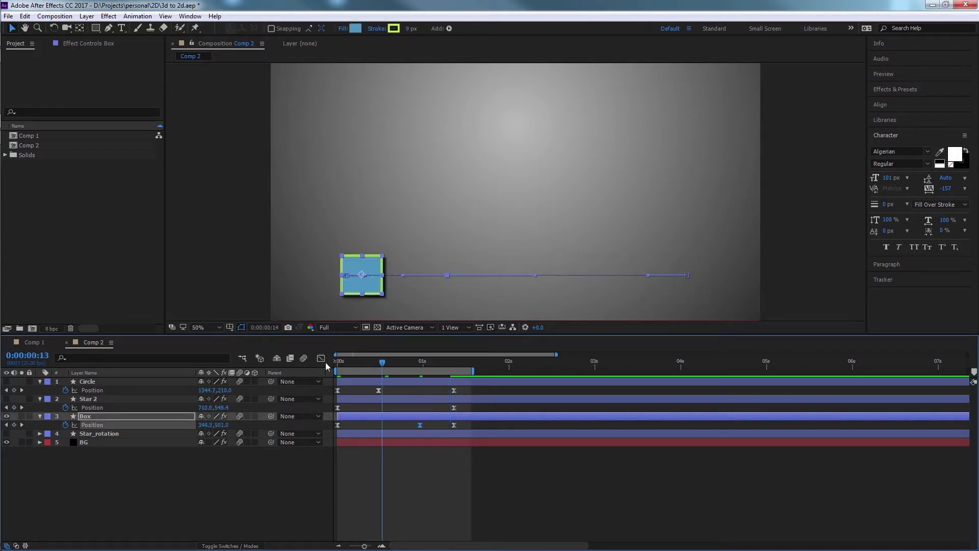
{"action": "key", "text": "space"}
{"action": "key", "text": "space"}
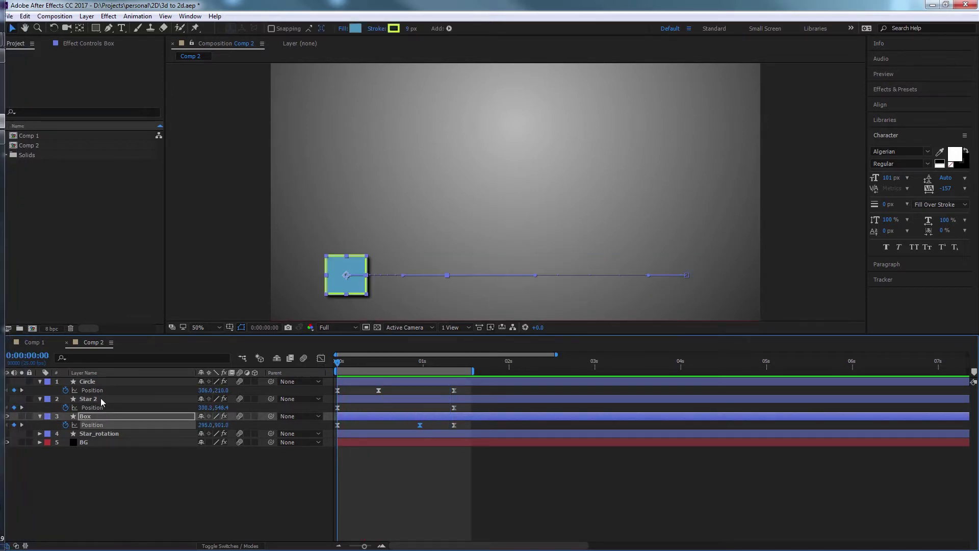
Open the Graph Editor and display the Box layer's Position curves.
{"action": "left_click", "coordinate": [100, 398]}
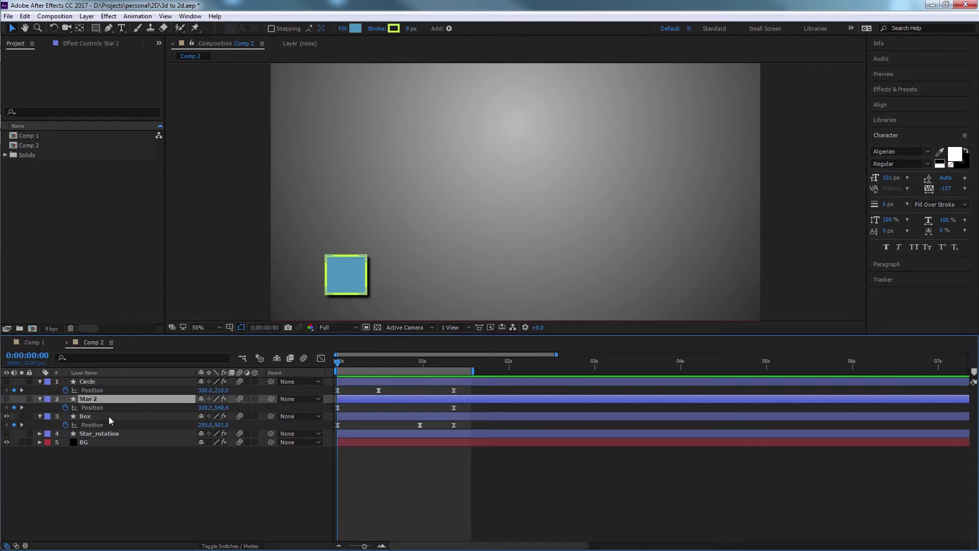
{"action": "left_click", "coordinate": [109, 416]}
{"action": "left_click", "coordinate": [320, 358]}
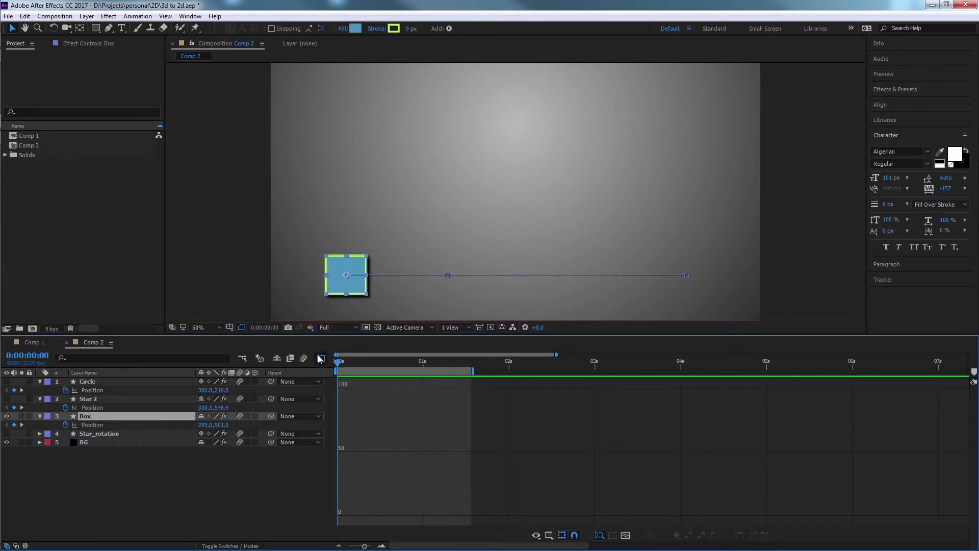
{"action": "left_click", "coordinate": [99, 425]}
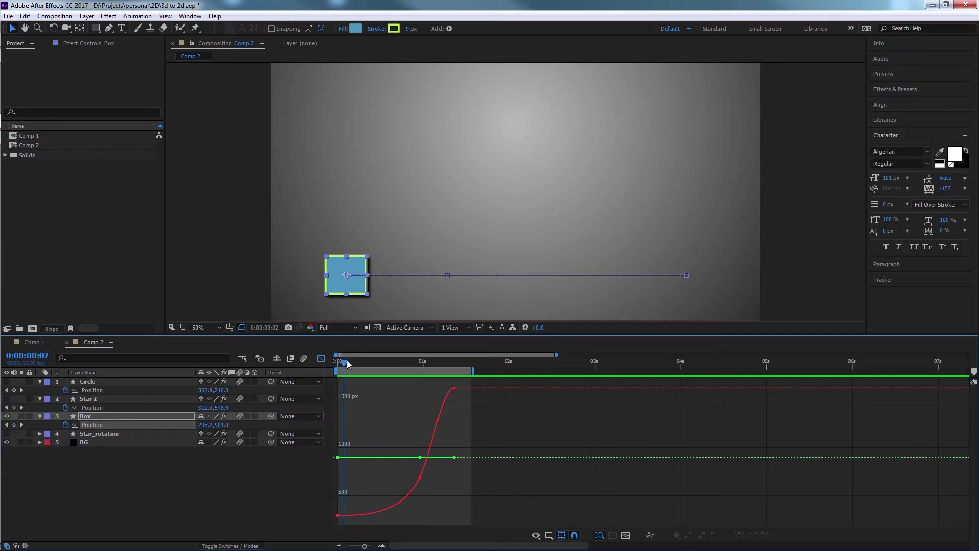
Try moving the Box's middle Position keyframe slightly earlier and higher on the graph, starting from the beginning of the composition.
{"action": "left_click_drag", "start_coordinate": [390, 360], "coordinate": [353, 375]}
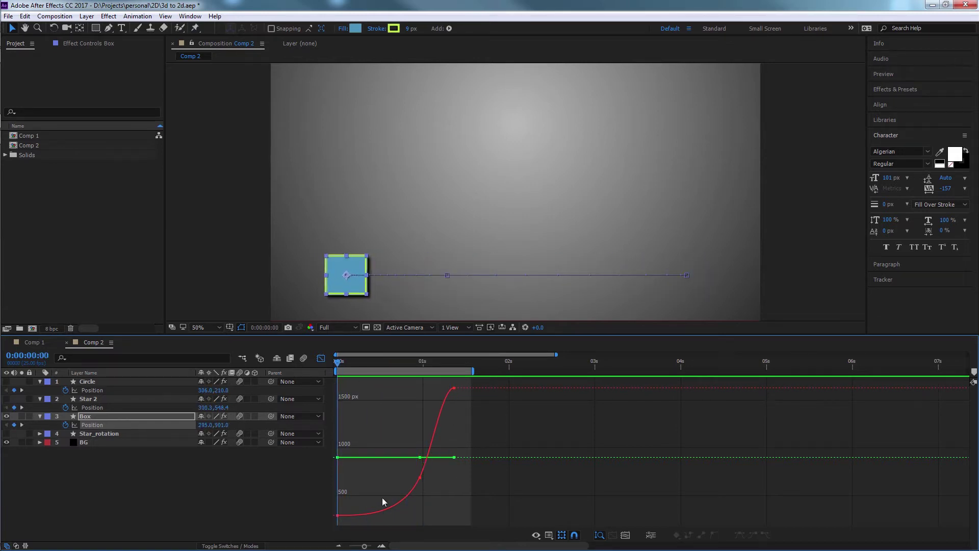
{"action": "mouse_move", "coordinate": [423, 479]}
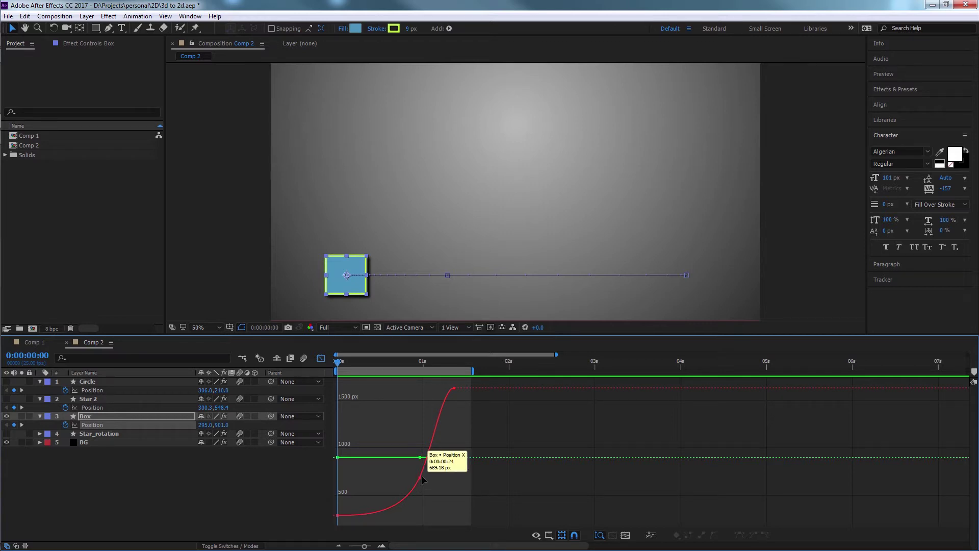
{"action": "left_click_drag", "start_coordinate": [419, 479], "coordinate": [410, 475]}
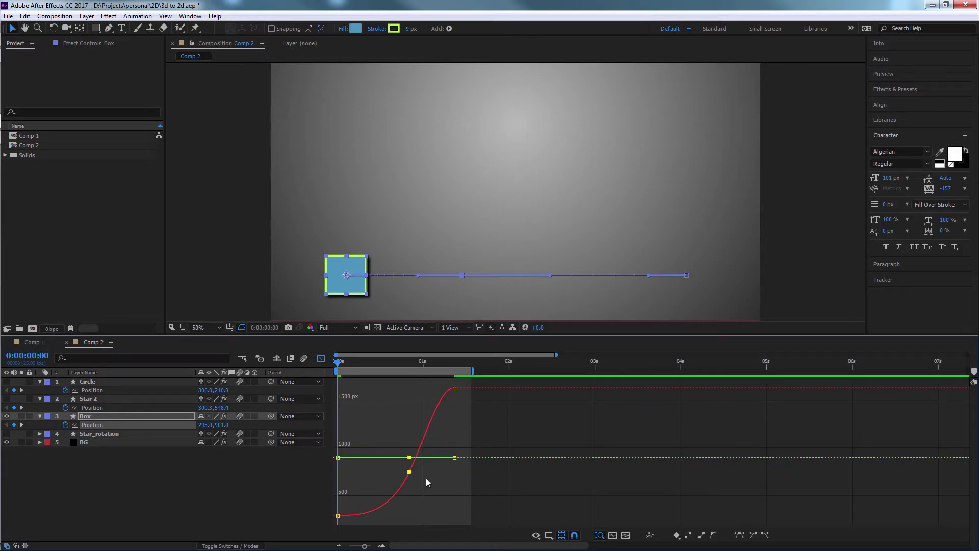
Close the Graph Editor, show the Circle and Star 2 layers again, and preview all three shapes together.
{"action": "left_click", "coordinate": [321, 359]}
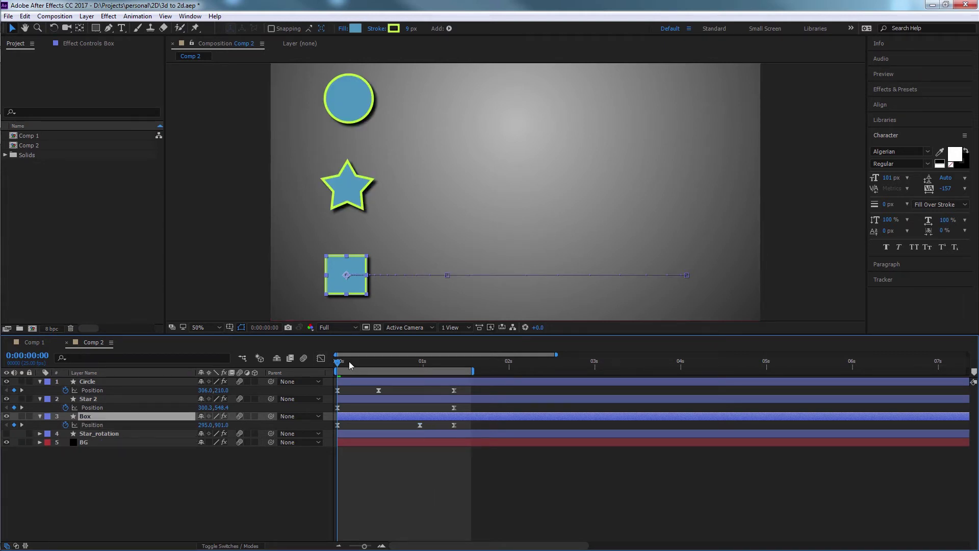
{"action": "key", "text": "space"}
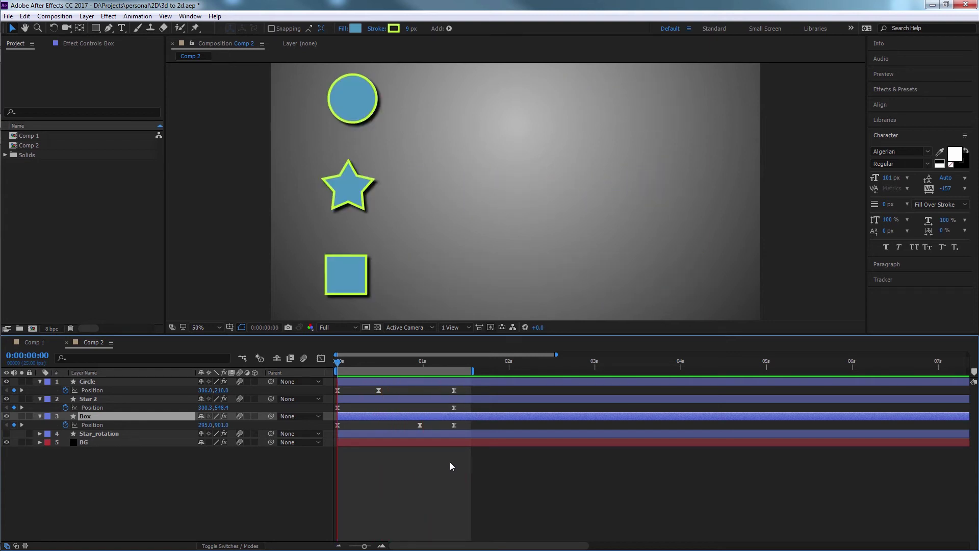
{"action": "key", "text": "space"}
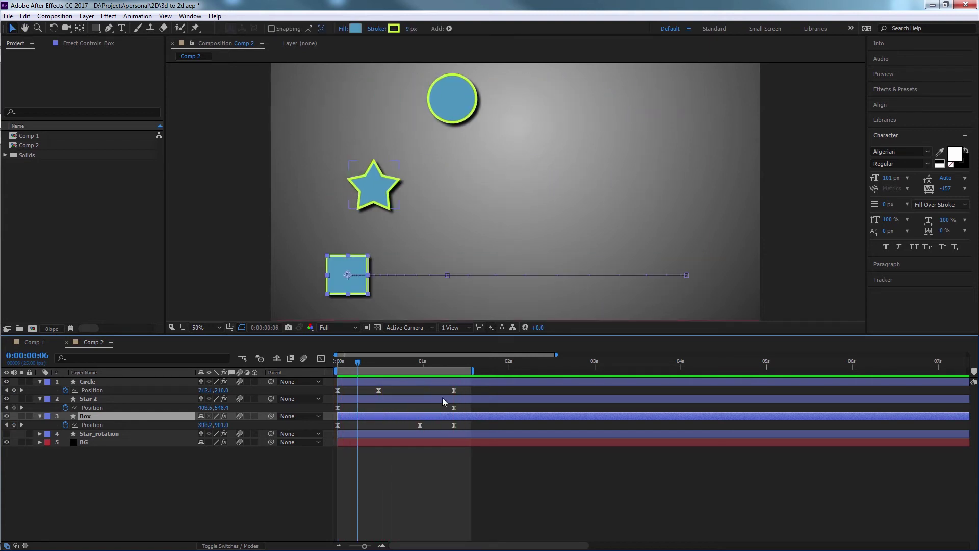
Enable motion blur for the Circle, Star 2 and Box animation and preview the shapes' movement from the start.
{"action": "left_click_drag", "start_coordinate": [361, 360], "coordinate": [295, 365]}
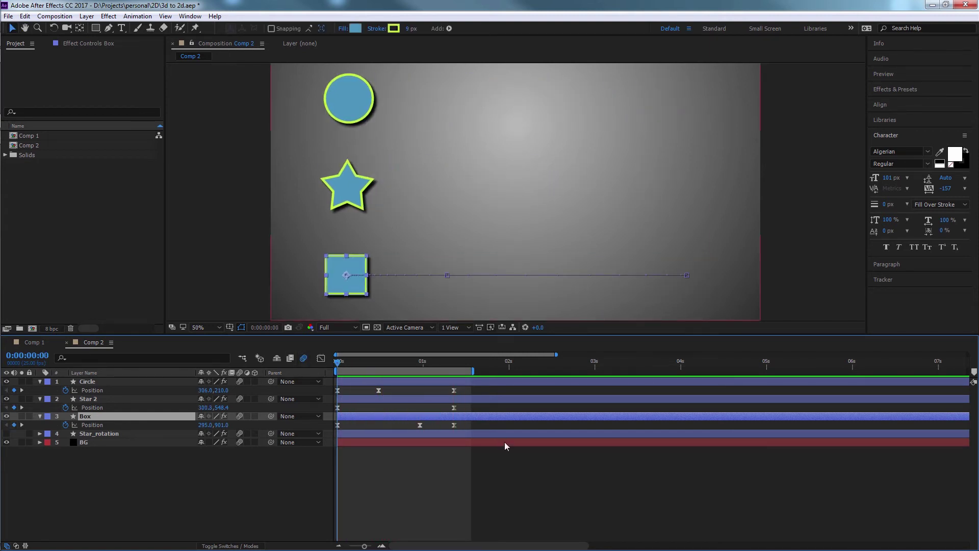
{"action": "key", "text": "space"}
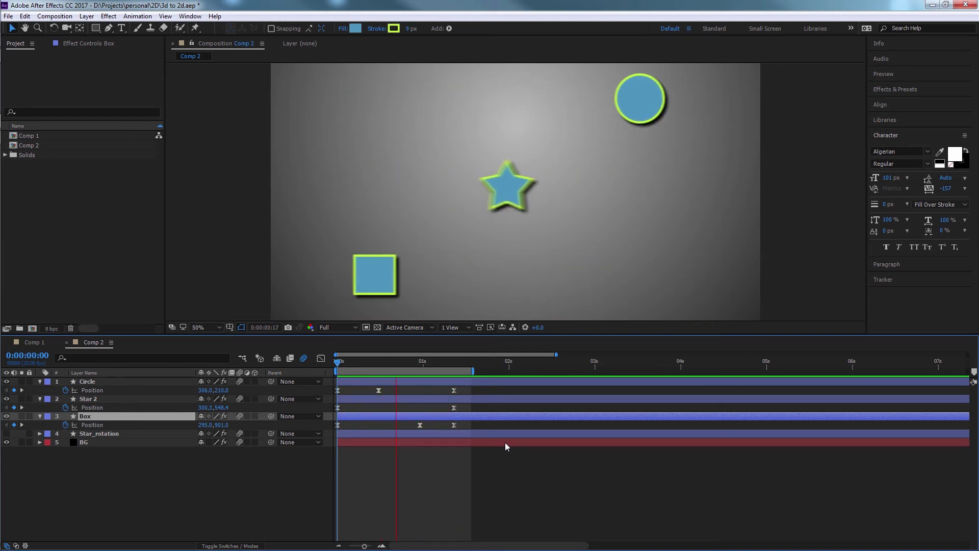
{"action": "key", "text": "space"}
{"action": "key", "text": "space"}
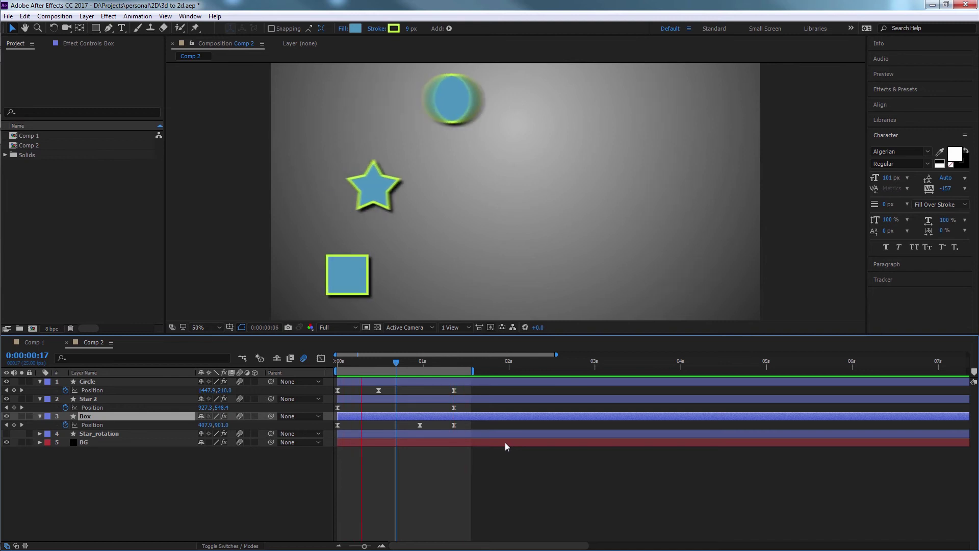
{"action": "key", "text": "space"}
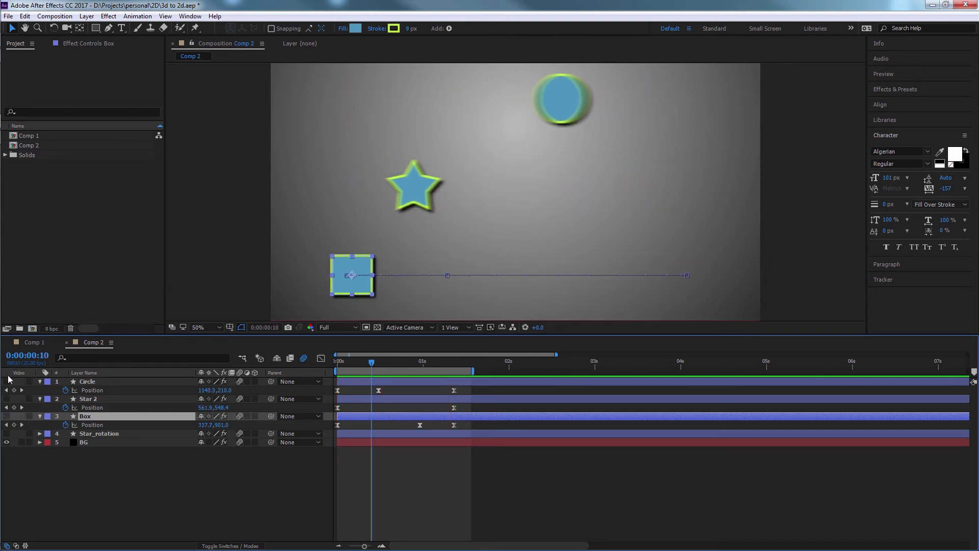
Hide the Circle, Star 2 and Box layers, show Star_rotation, and preview and select the star in the composition.
{"action": "left_click", "coordinate": [7, 434]}
{"action": "key", "text": "space"}
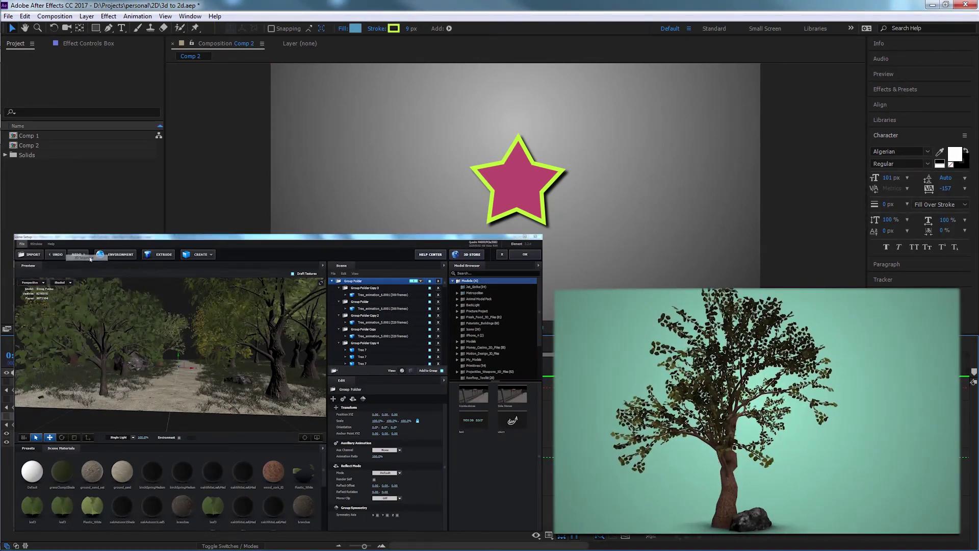
{"action": "left_click", "coordinate": [526, 171]}
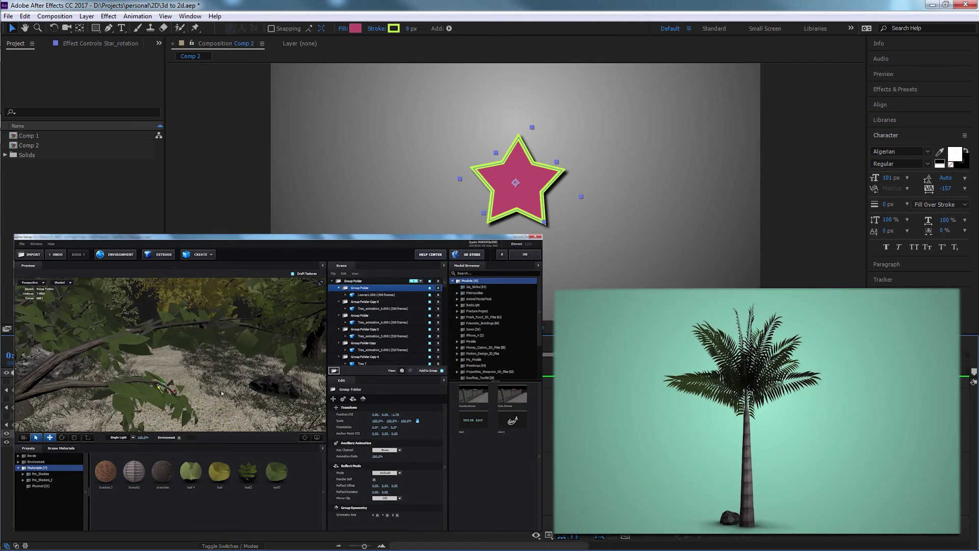